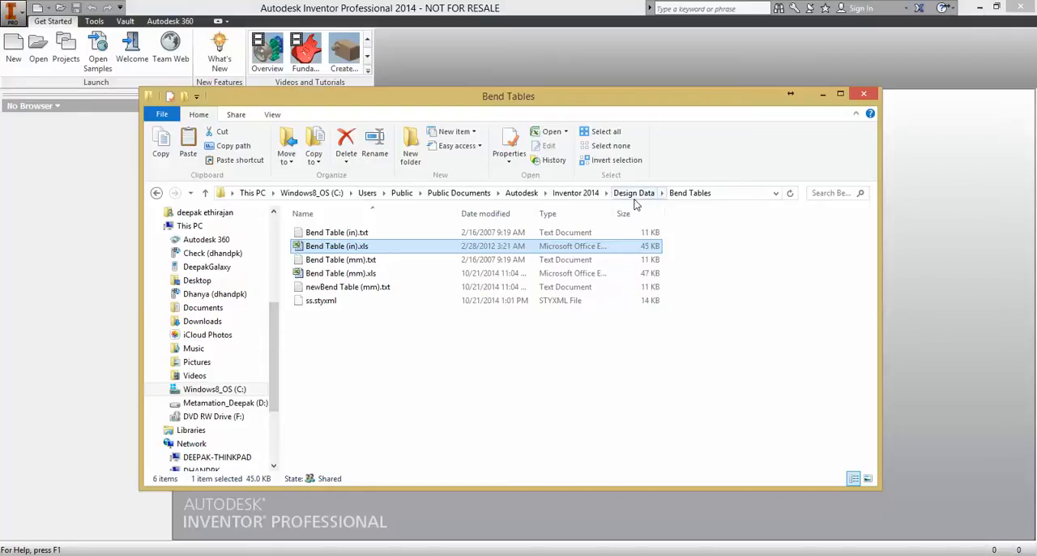
- Duplicate Bend Table (in).xls inside the Design Data Bend Tables folder by copying and pasting it
left_click(731, 193)
left_click(540, 194)
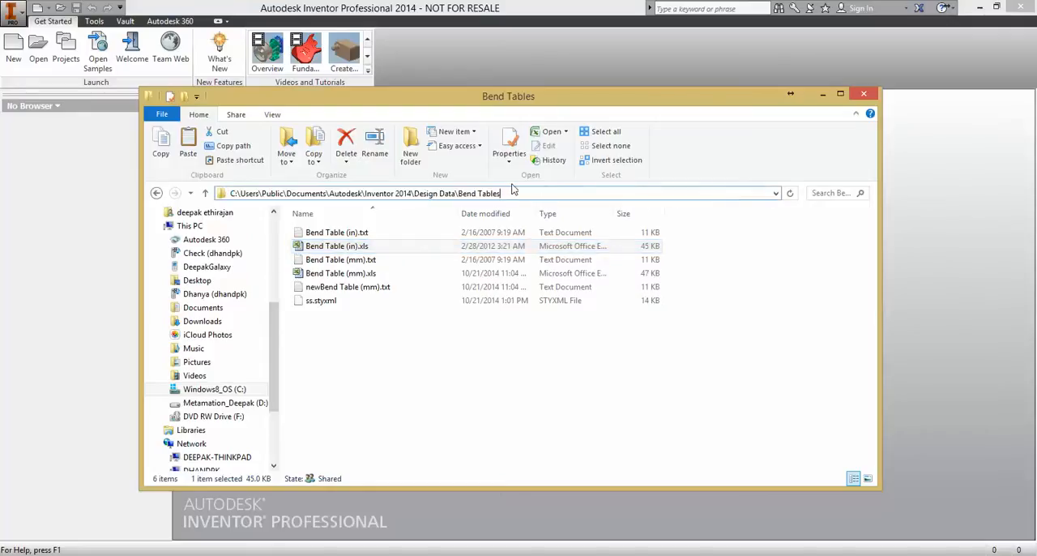
left_click(343, 251)
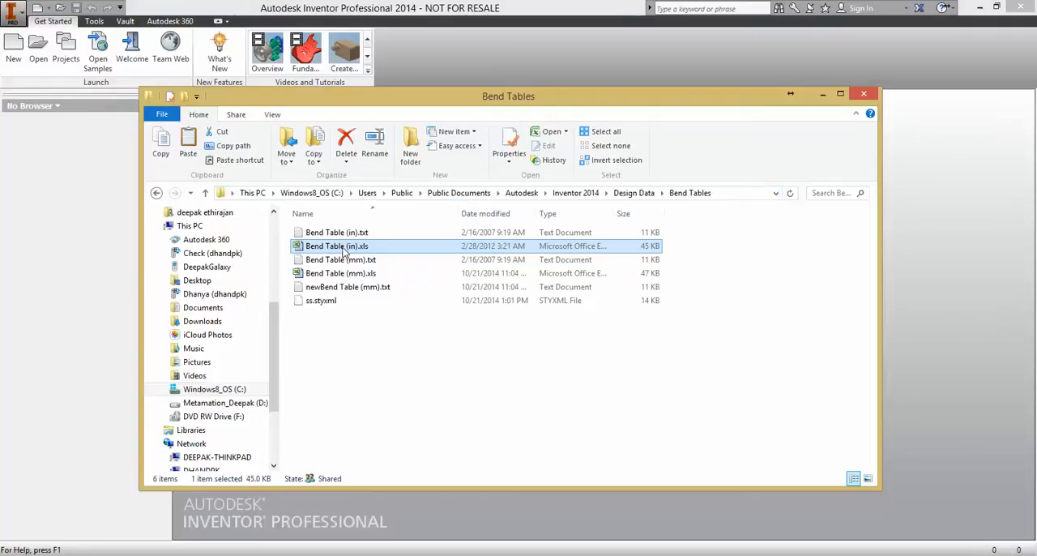
right_click(344, 250)
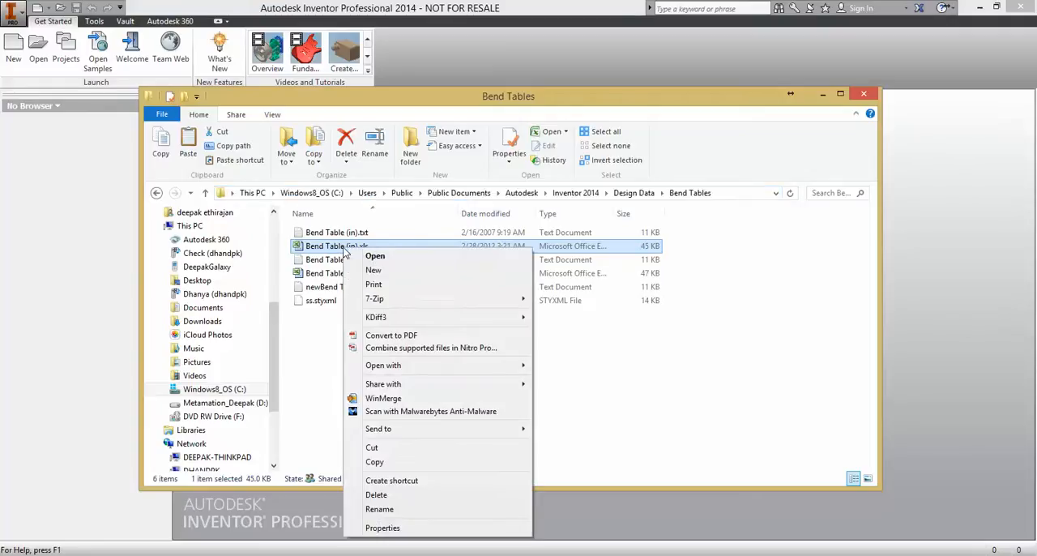
left_click(393, 462)
right_click(351, 334)
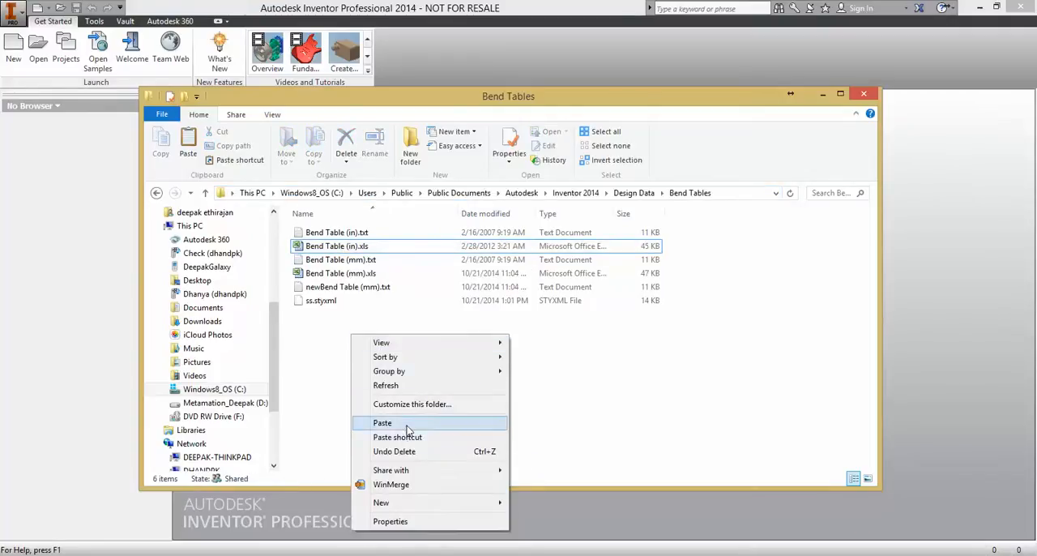
left_click(407, 423)
- Rename the duplicate to Bend Table (in) - SS.xls
left_click(333, 259)
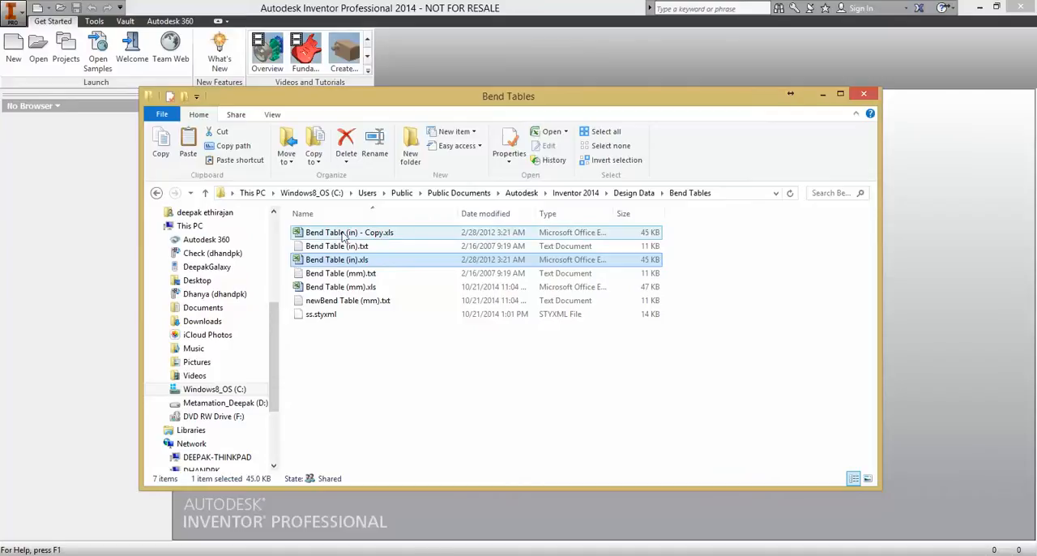
left_click(345, 233)
left_click(374, 235)
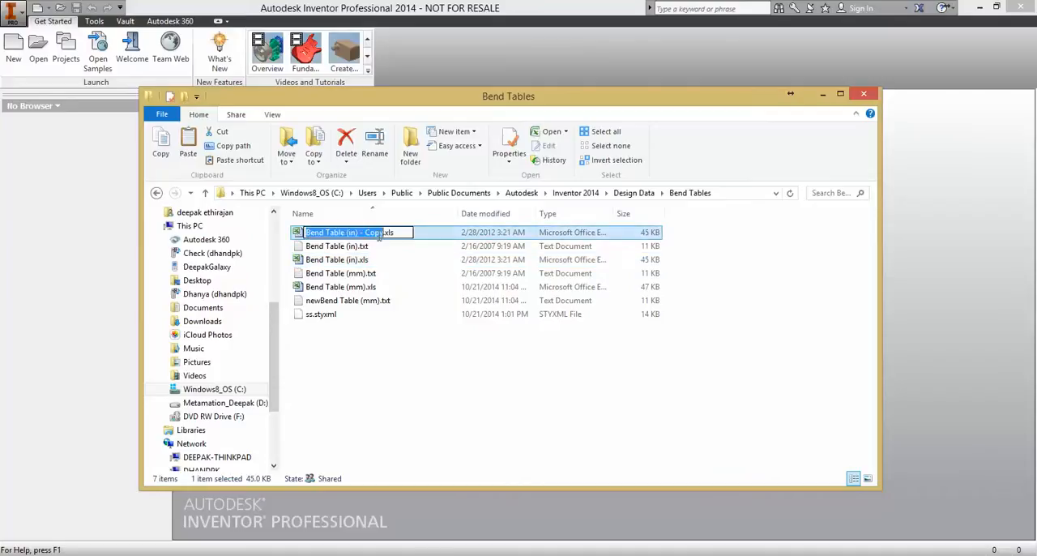
left_click_drag(381, 235, 384, 233)
key("BackSpace")
key("BackSpace")
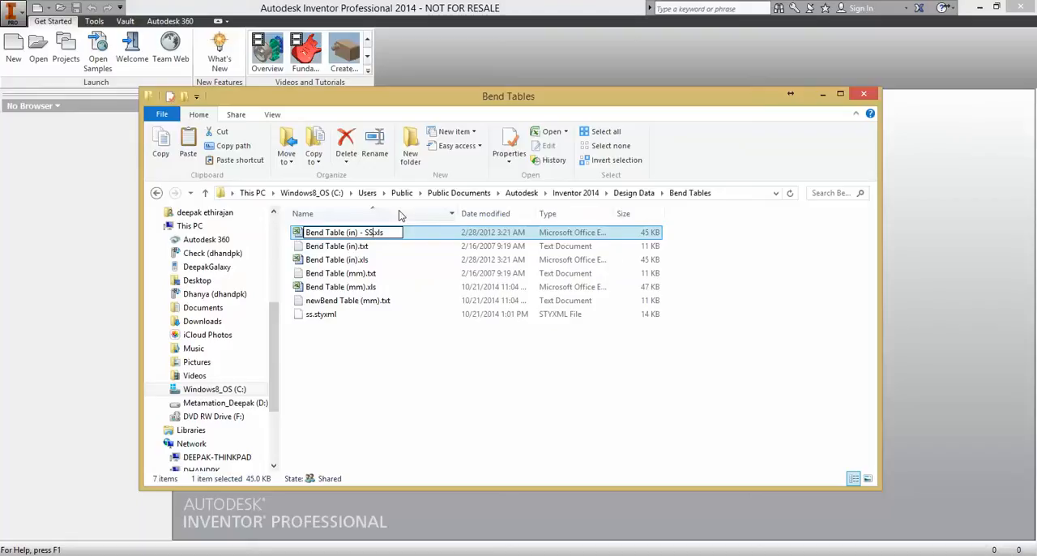
type("SS")
left_click(393, 380)
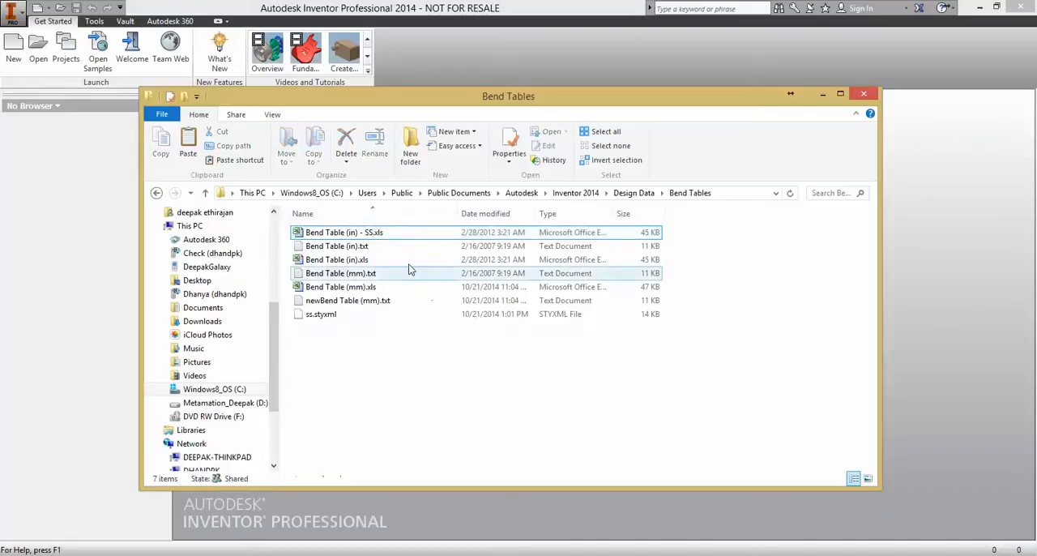
- Open Bend Table (in) - SS.xls and scroll down to the Table 1 section
left_click(373, 234)
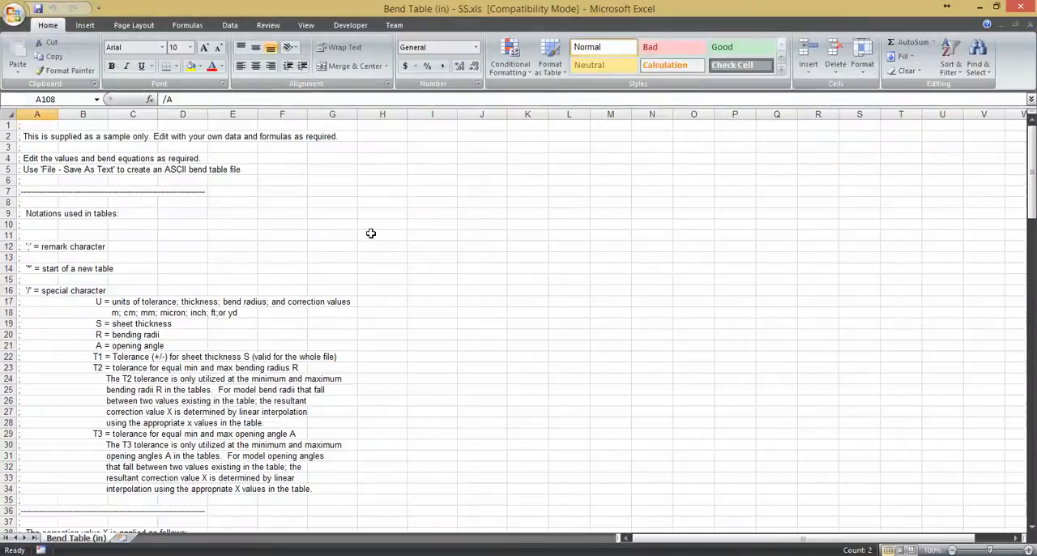
left_click(349, 247)
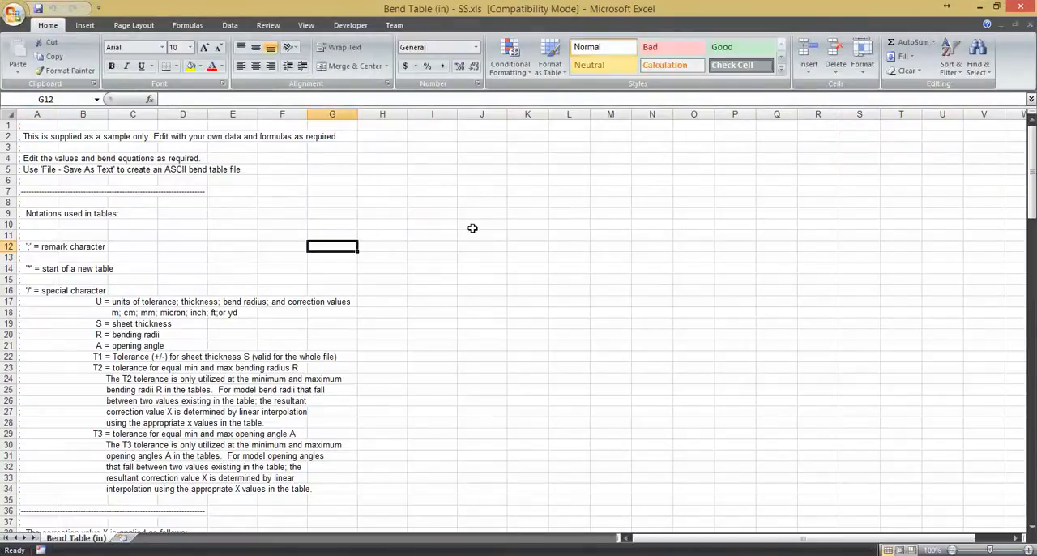
scroll(334, 175, "down", 2)
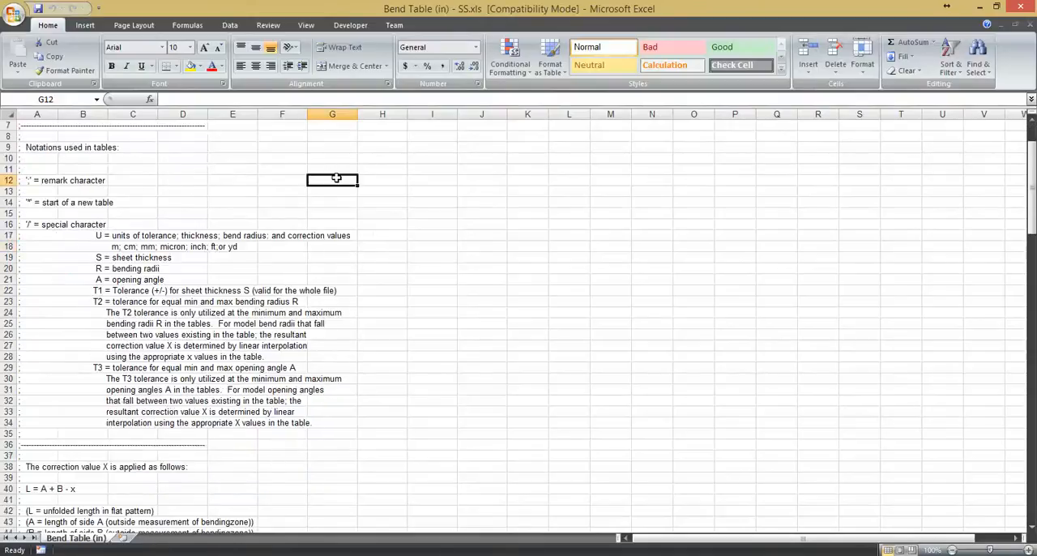
scroll(337, 178, "down", 8)
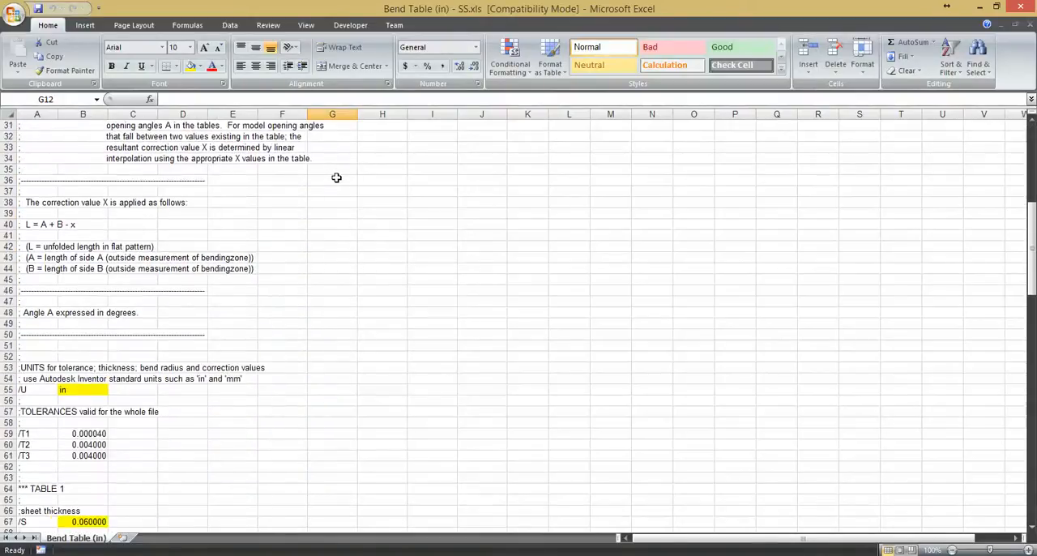
scroll(336, 178, "down", 4)
scroll(336, 177, "down", 4)
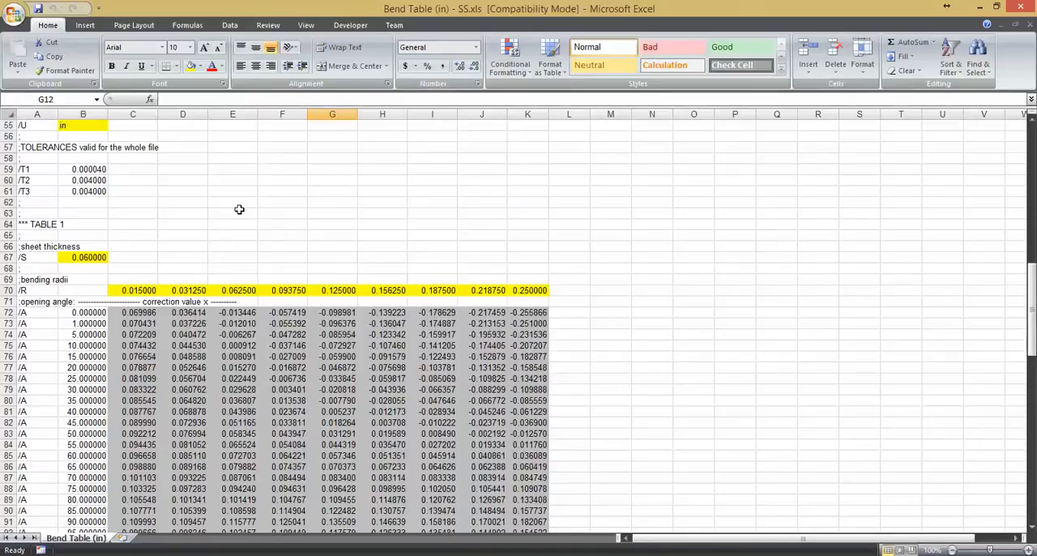
scroll(277, 205, "down", 3)
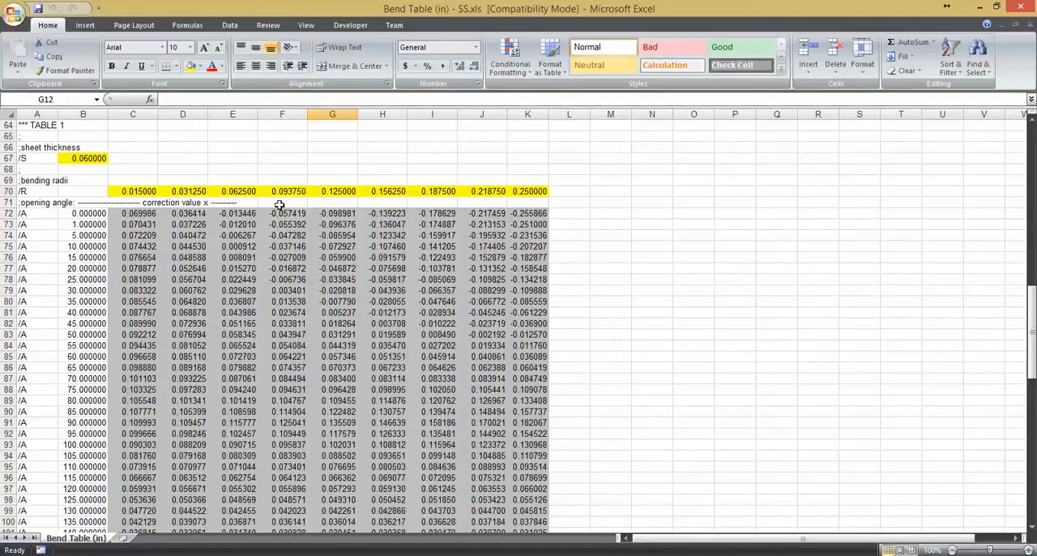
- Examine Table 1's bending radii row, opening angle column, correction value formulas and sheet thickness cell
left_click_drag(123, 191, 532, 191)
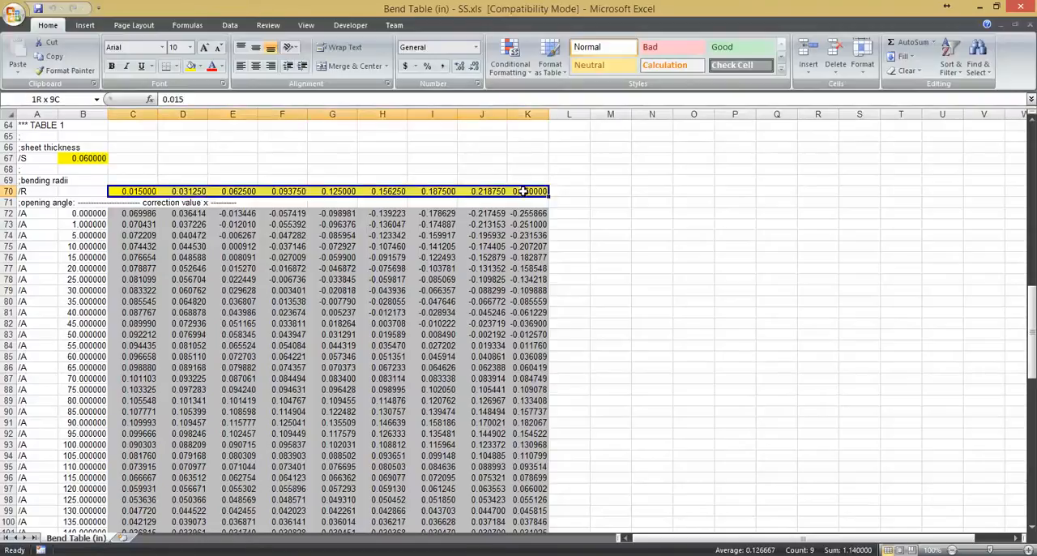
left_click(219, 213)
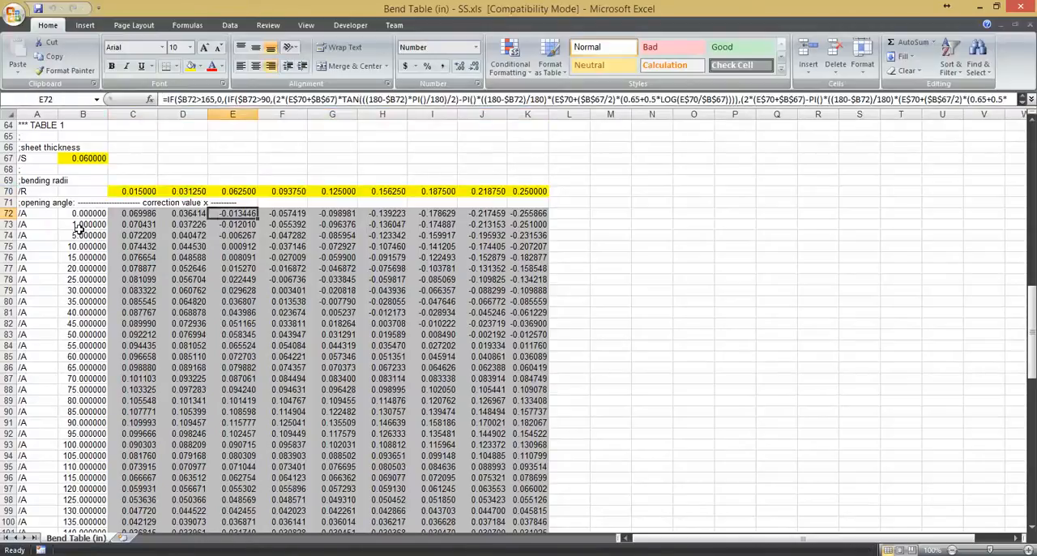
left_click_drag(78, 213, 73, 468)
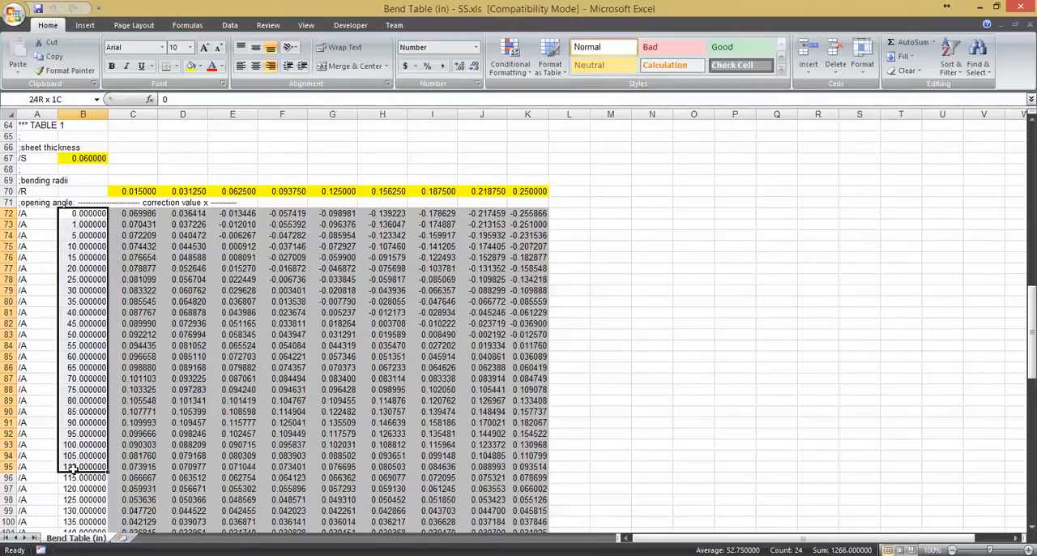
left_click(81, 246)
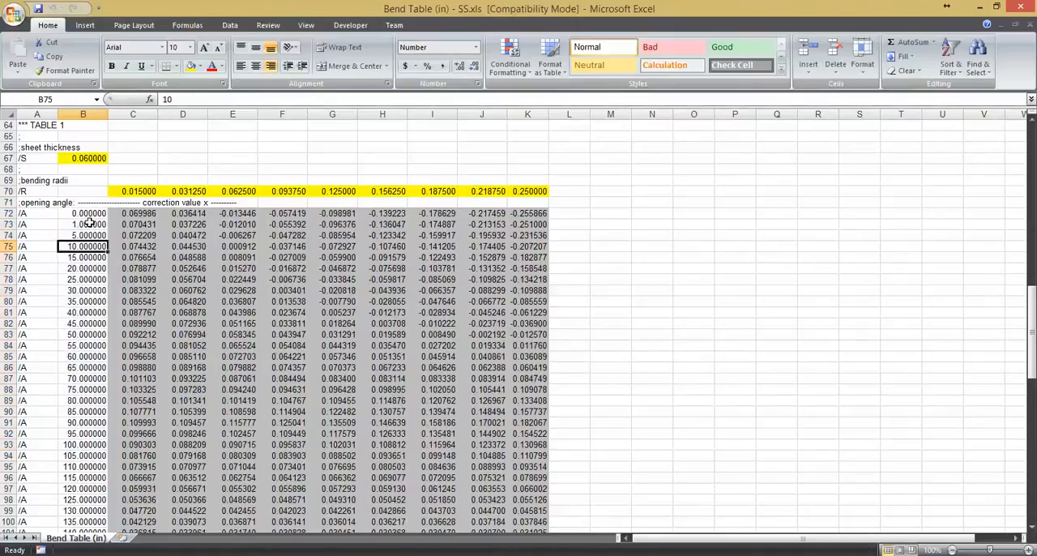
left_click(132, 225)
double_click(132, 226)
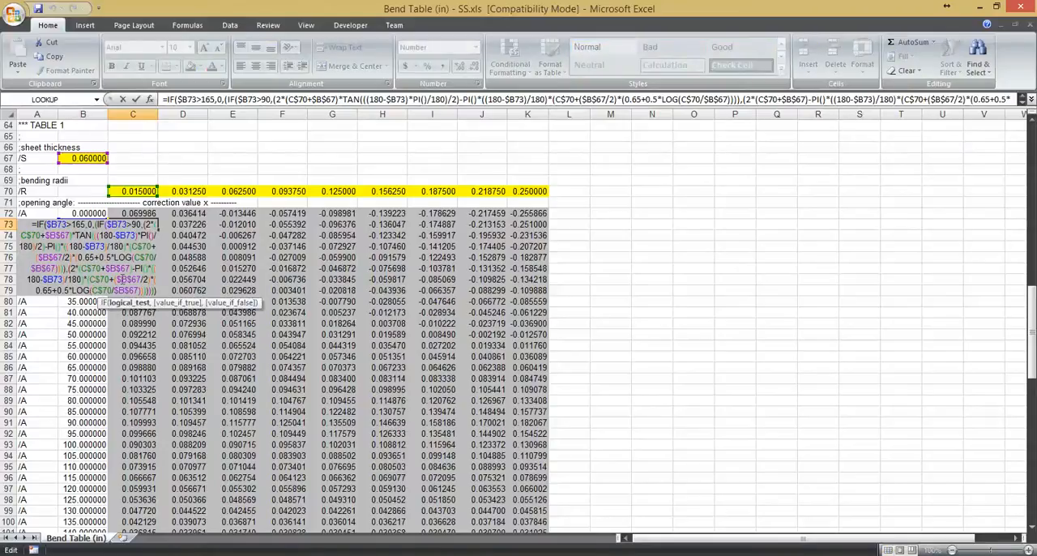
key("Return")
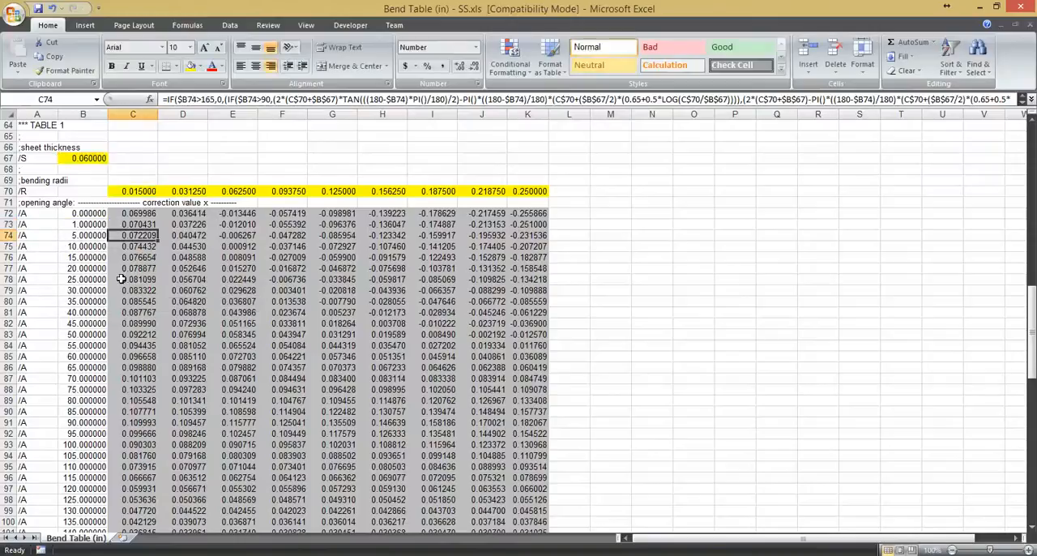
left_click(91, 157)
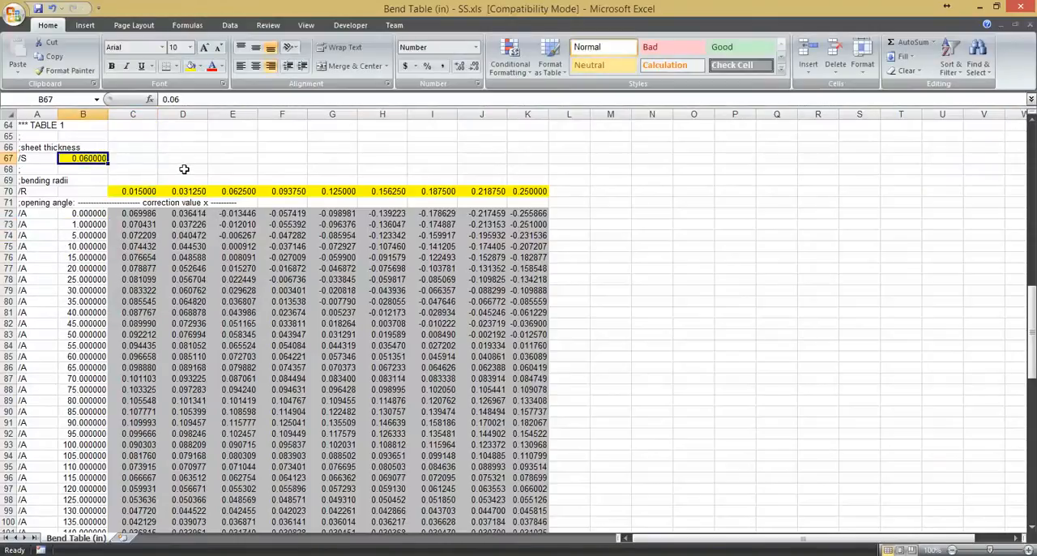
- Scroll through the sheet to examine Table 2 and its sheet thickness value
scroll(185, 170, "up", 3)
scroll(183, 170, "down", 3)
scroll(183, 187, "down", 15)
scroll(202, 180, "up", 1)
left_click(84, 191)
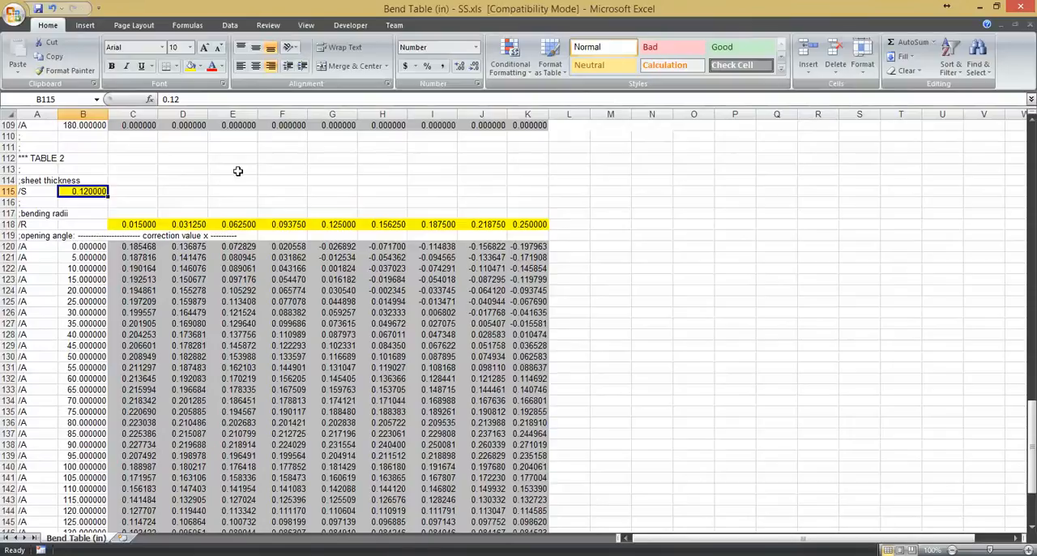
scroll(235, 172, "down", 4)
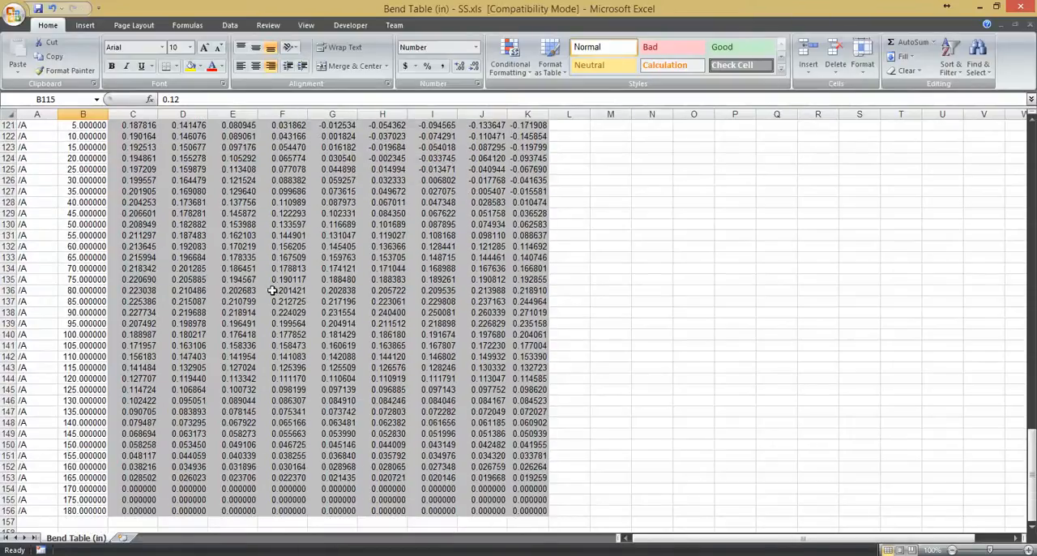
scroll(273, 289, "down", 4)
scroll(273, 283, "up", 9)
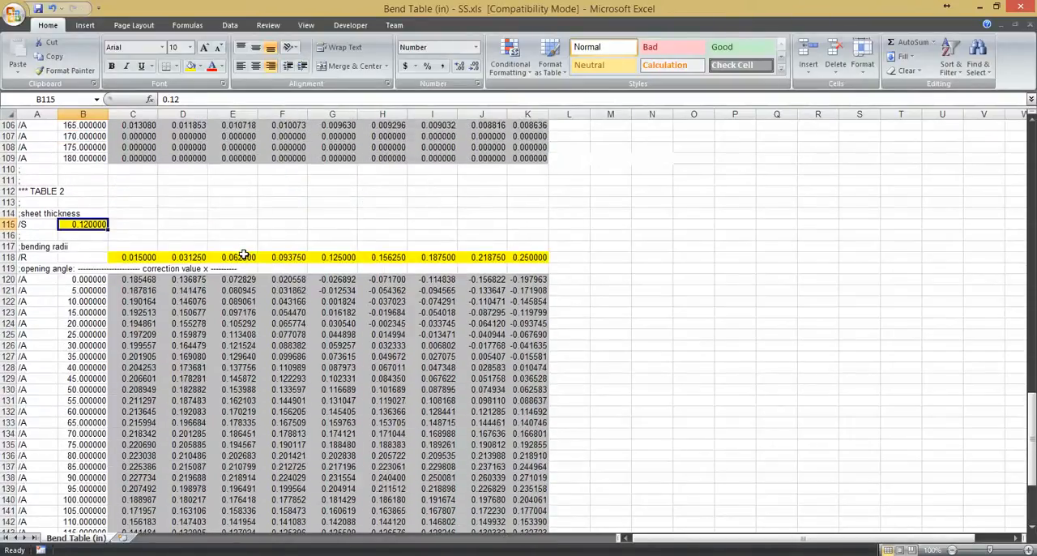
scroll(158, 219, "up", 18)
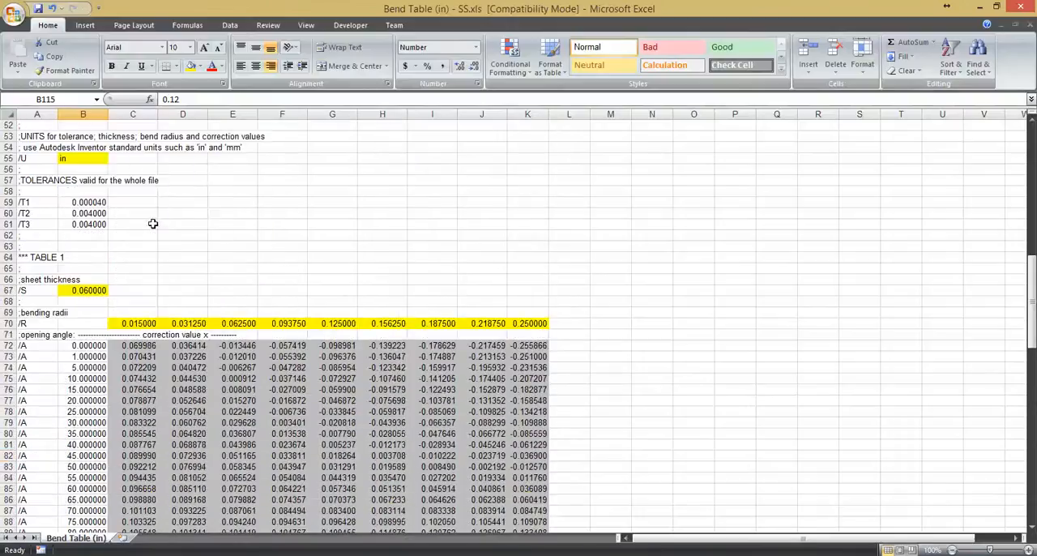
scroll(212, 239, "down", 19)
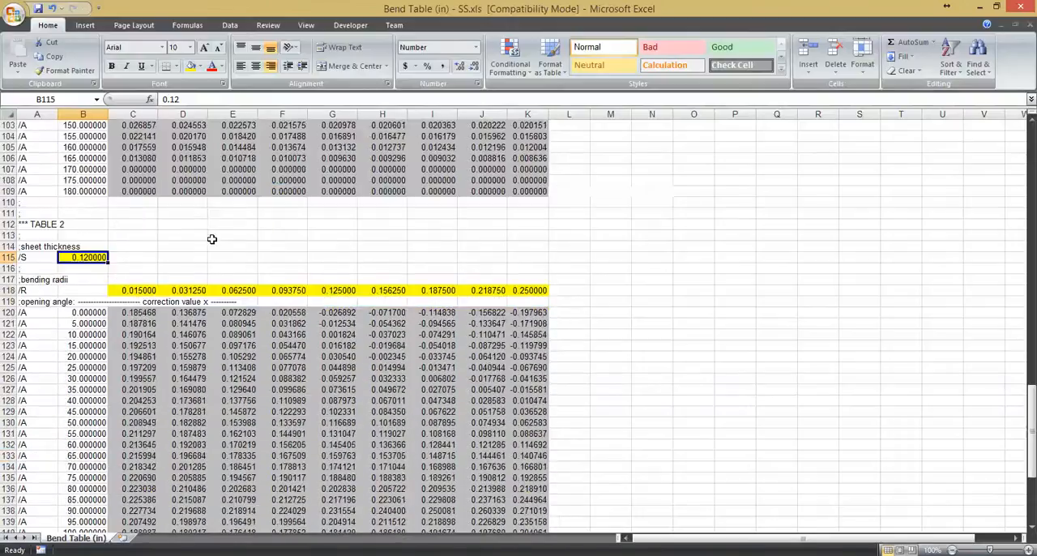
left_click_drag(45, 159, 527, 503)
right_click(340, 325)
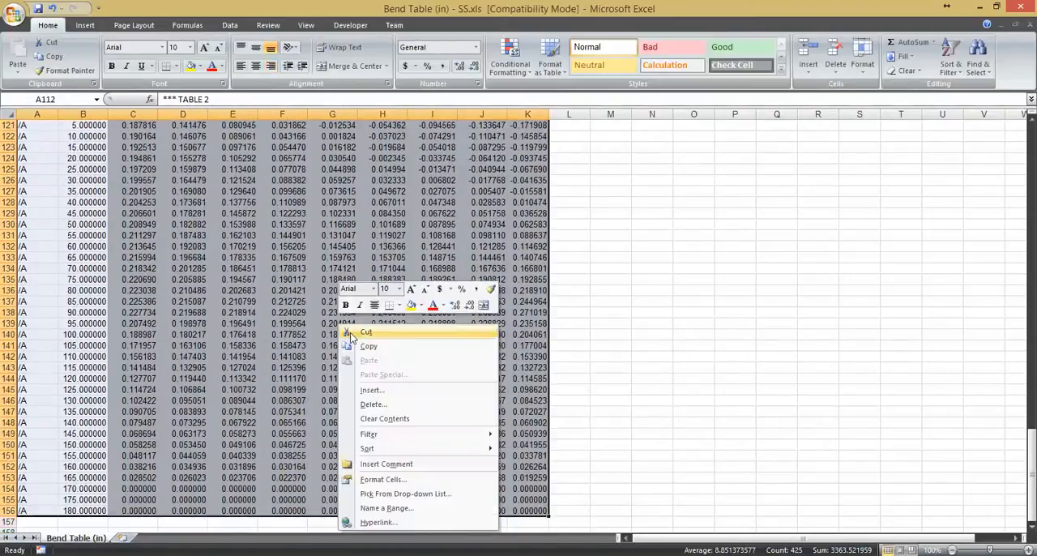
left_click(368, 346)
scroll(243, 233, "up", 9)
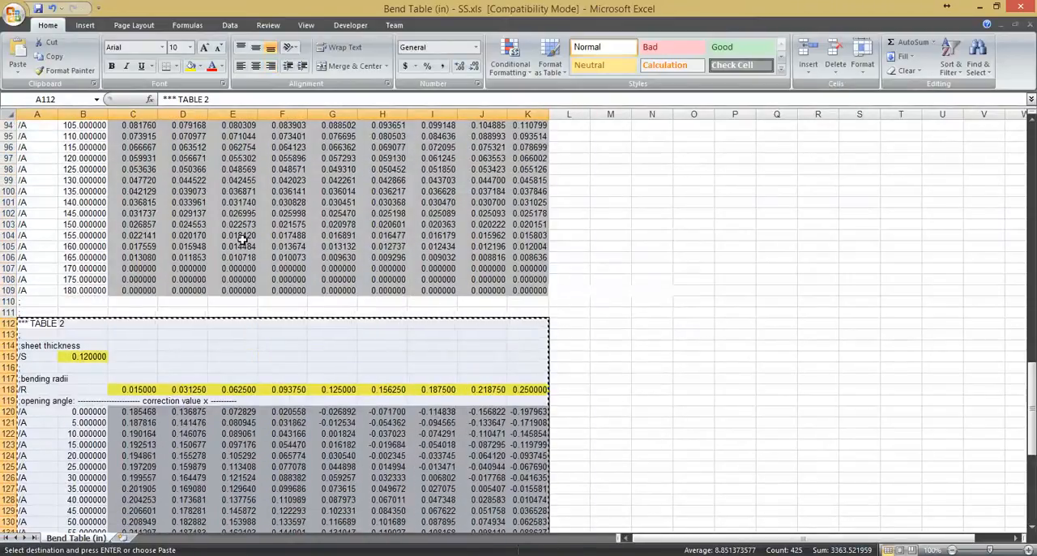
scroll(215, 237, "down", 2)
scroll(213, 237, "up", 10)
scroll(213, 237, "up", 2)
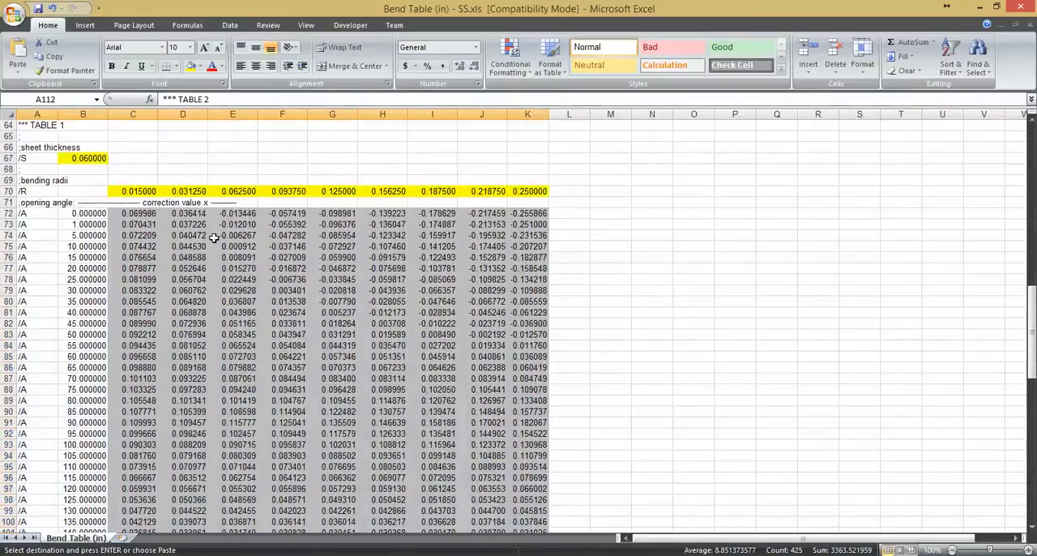
scroll(213, 237, "down", 11)
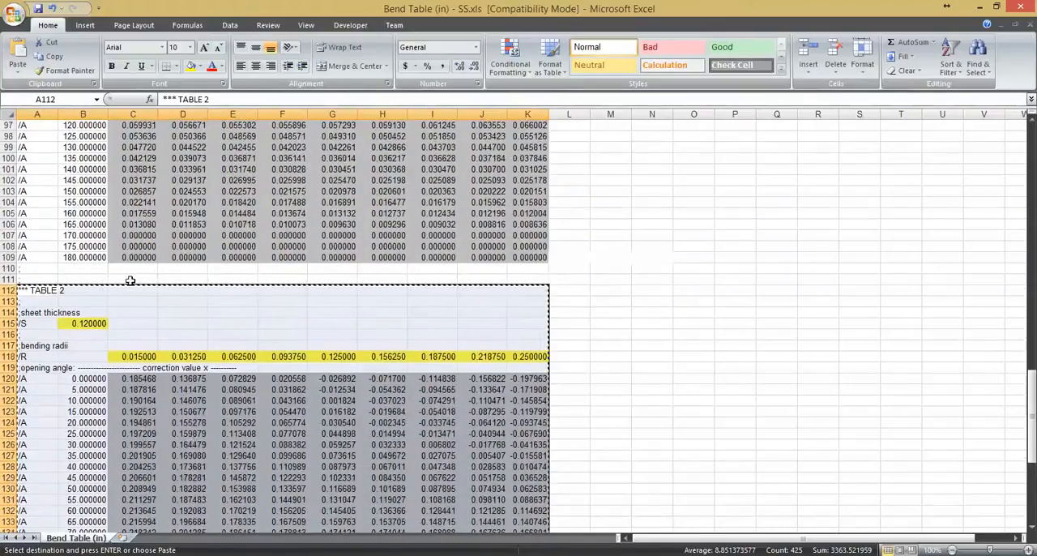
left_click(77, 268)
key("Escape")
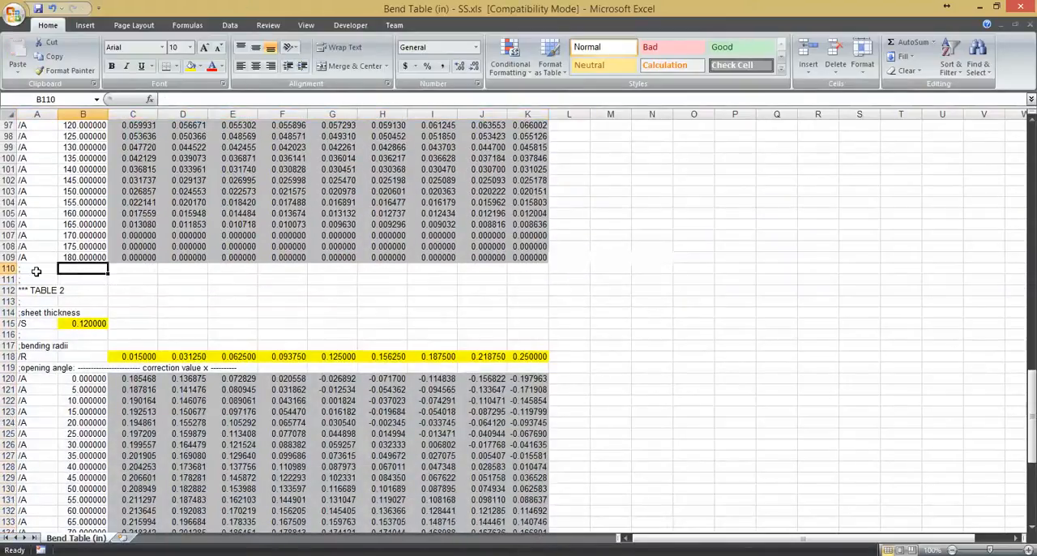
- Copy the whole Table 2 block, rows 110 to 156, and paste it below the last table starting at row 157
left_click_drag(36, 270, 519, 500)
right_click(341, 289)
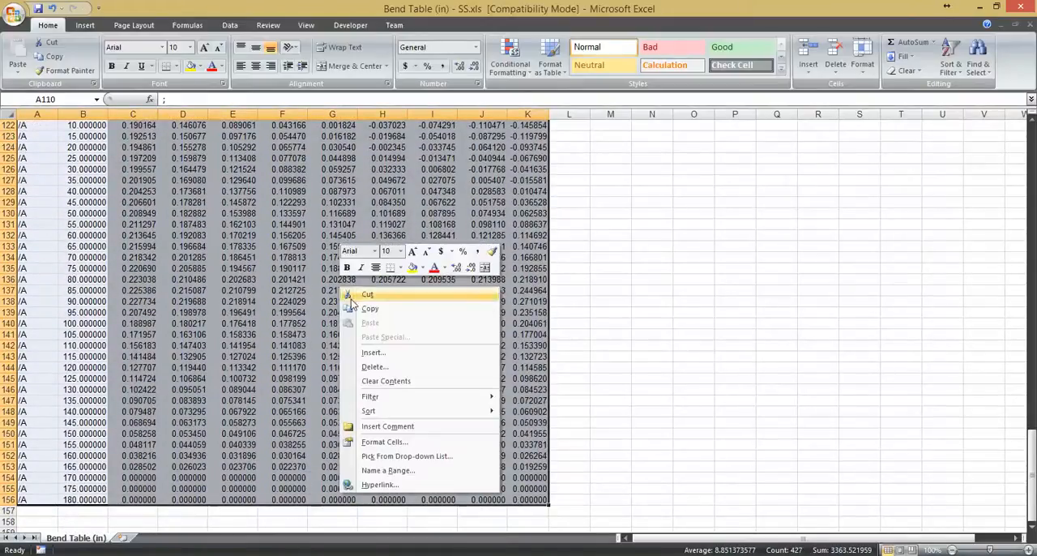
left_click(353, 308)
scroll(401, 239, "down", 20)
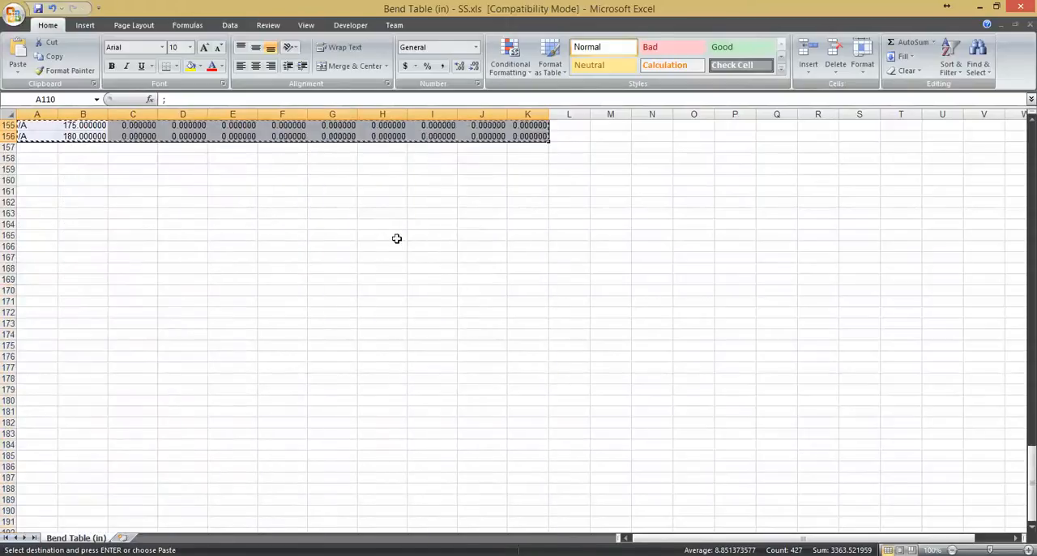
scroll(182, 199, "up", 2)
left_click(27, 221)
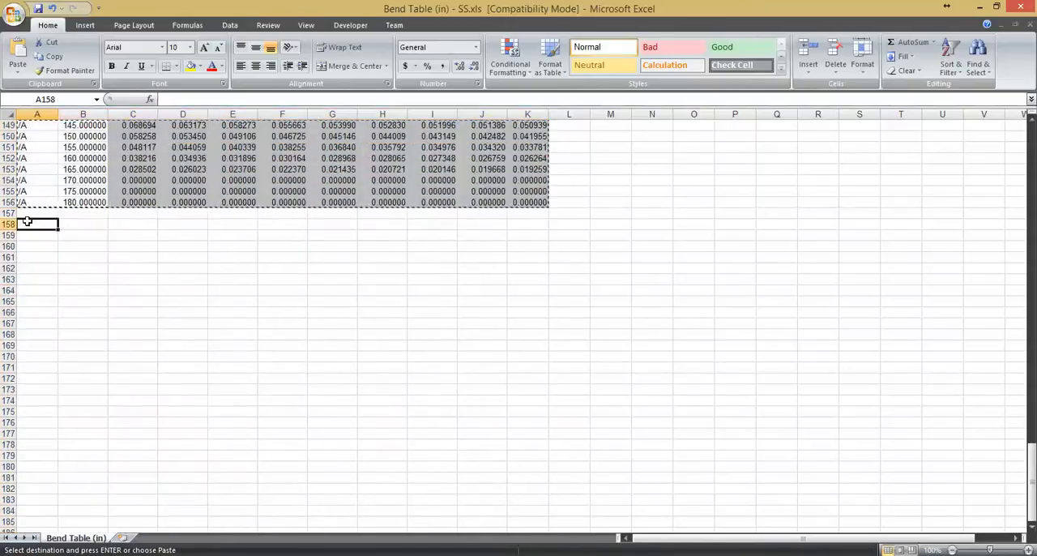
left_click(24, 212)
right_click(40, 214)
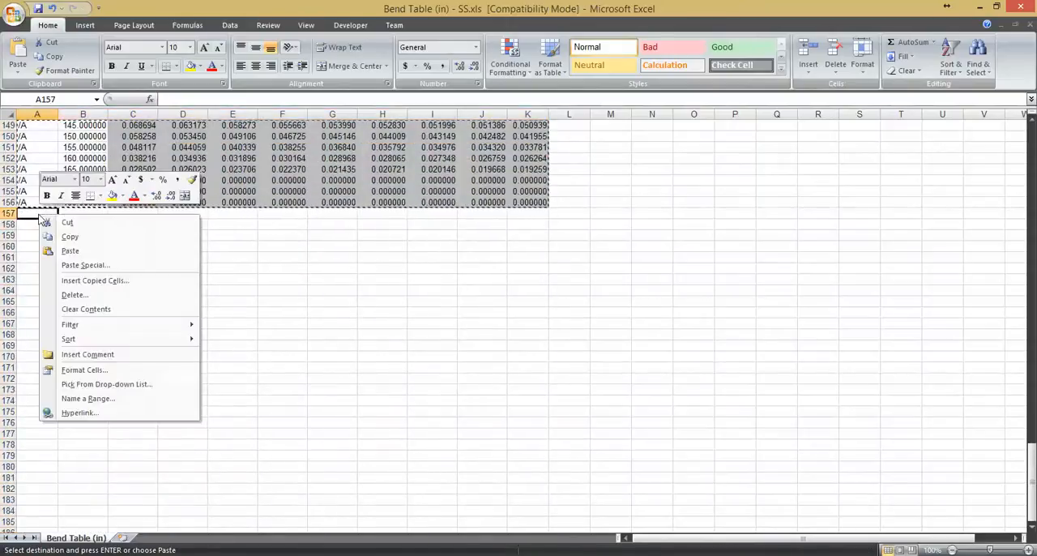
left_click(87, 250)
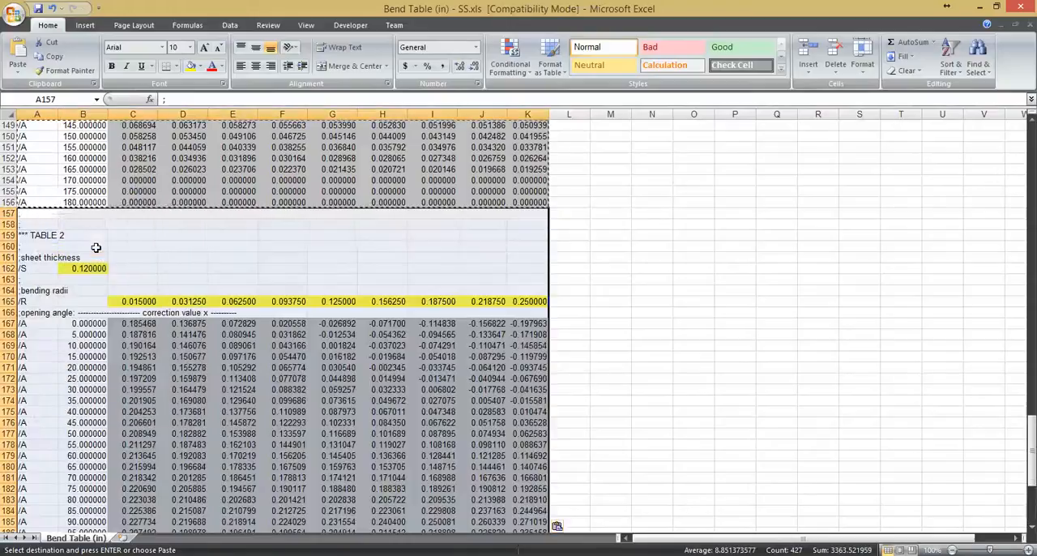
- Examine the pasted block from its heading down to its last row of opening angles
left_click(75, 237)
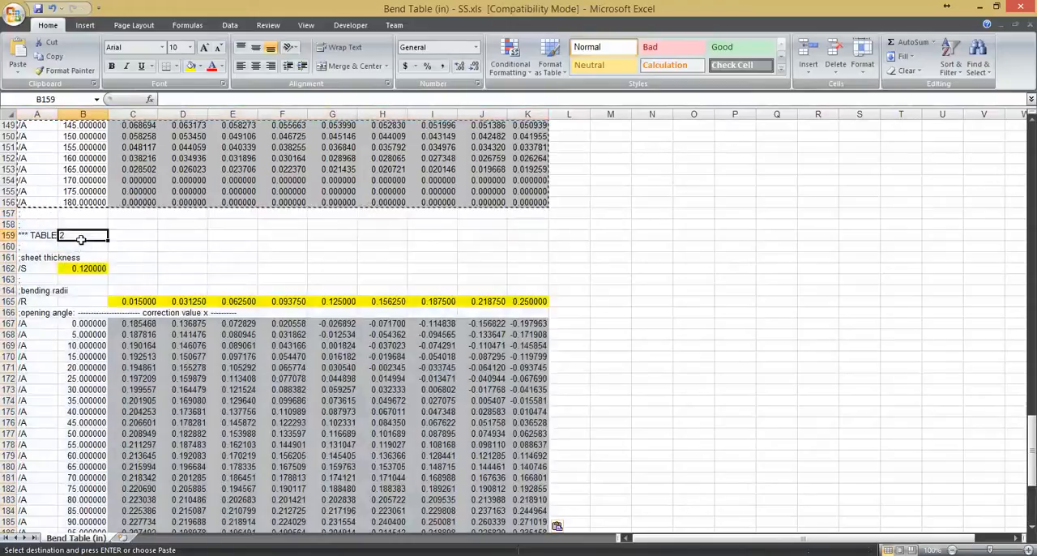
key("Down")
key("Down")
left_click(47, 237)
key("ctrl+Down")
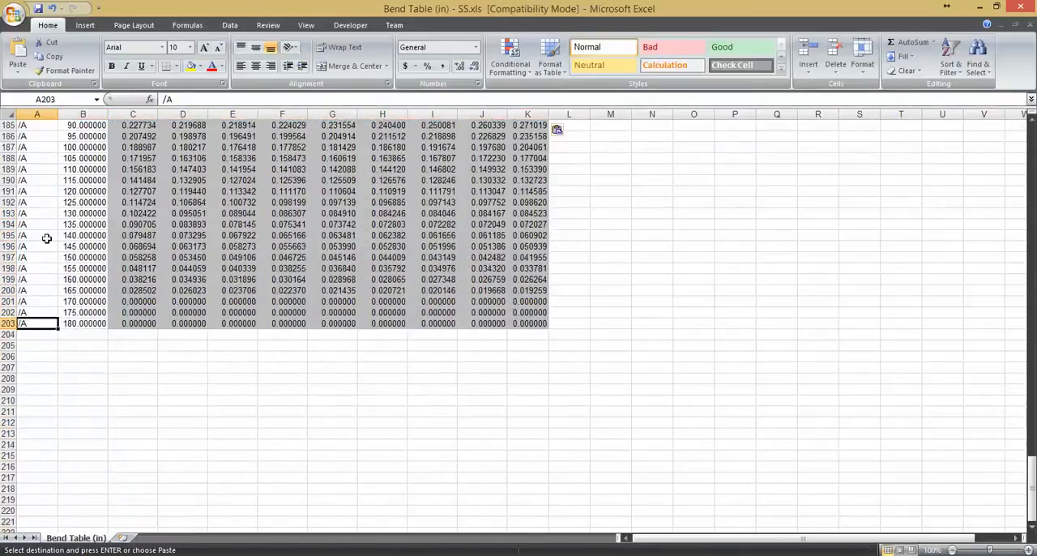
left_click(172, 289)
scroll(170, 254, "up", 6)
scroll(163, 251, "up", 6)
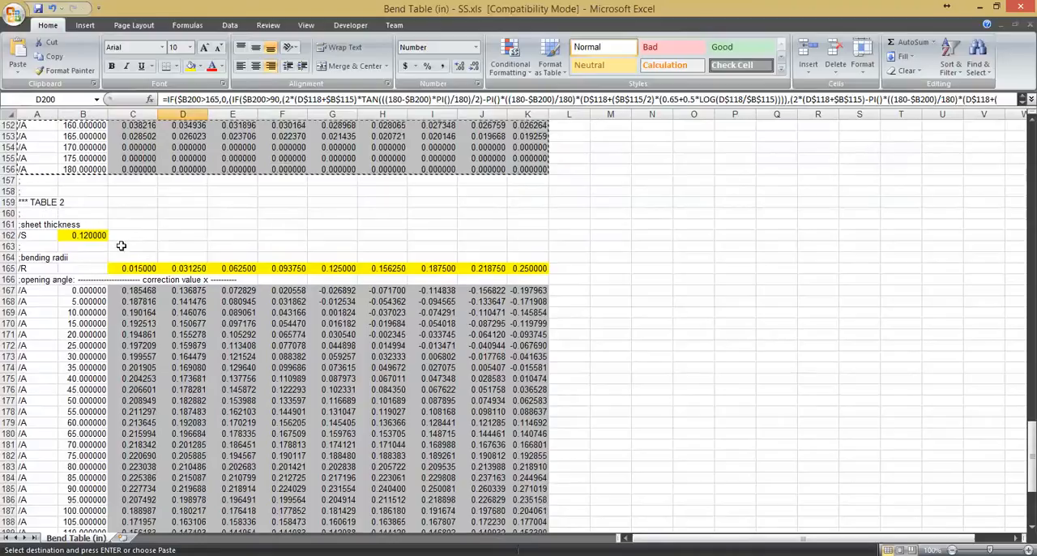
key("Escape")
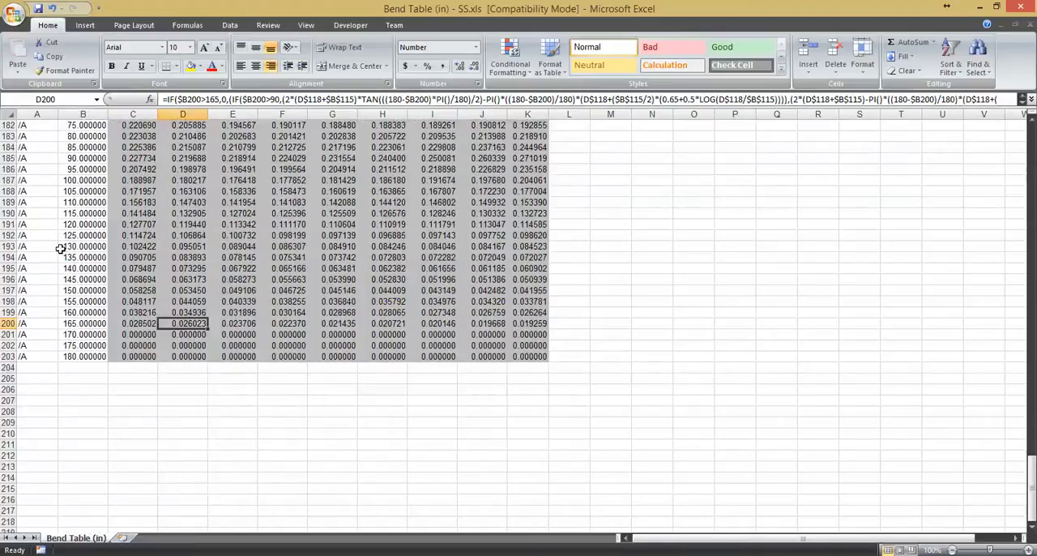
scroll(105, 265, "up", 9)
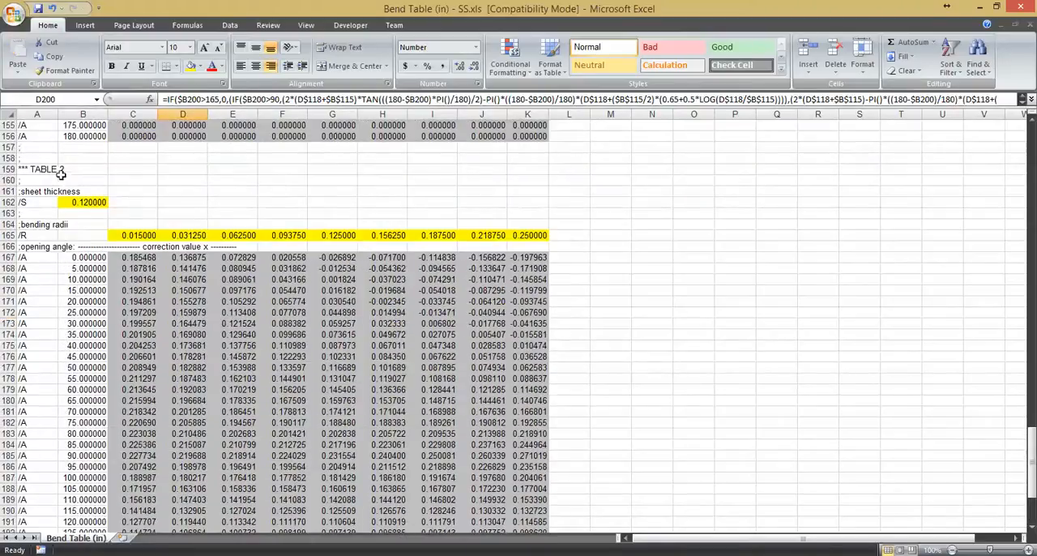
- Rename the pasted block's heading to *** TABLE 3
left_click(50, 170)
double_click(43, 169)
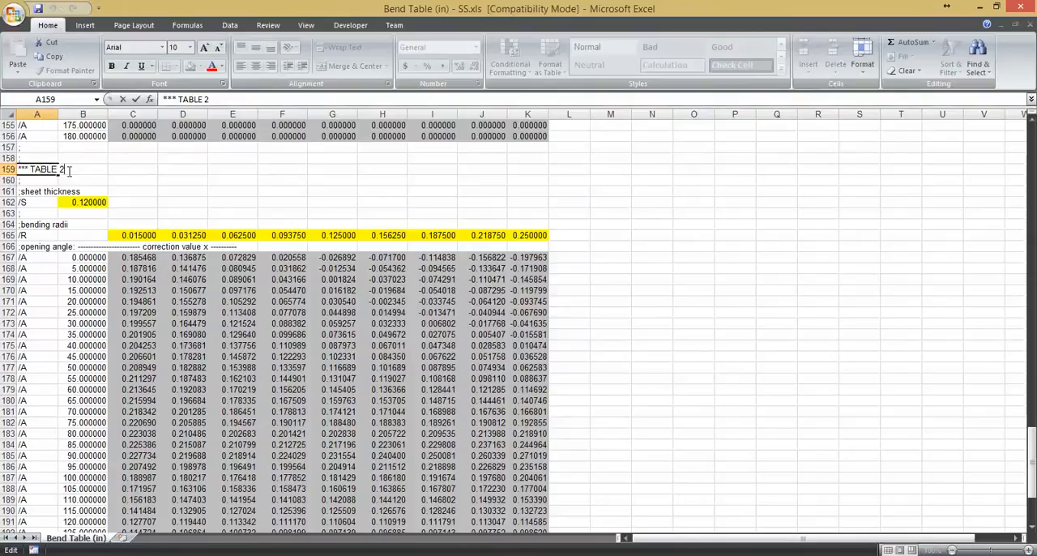
key("Return")
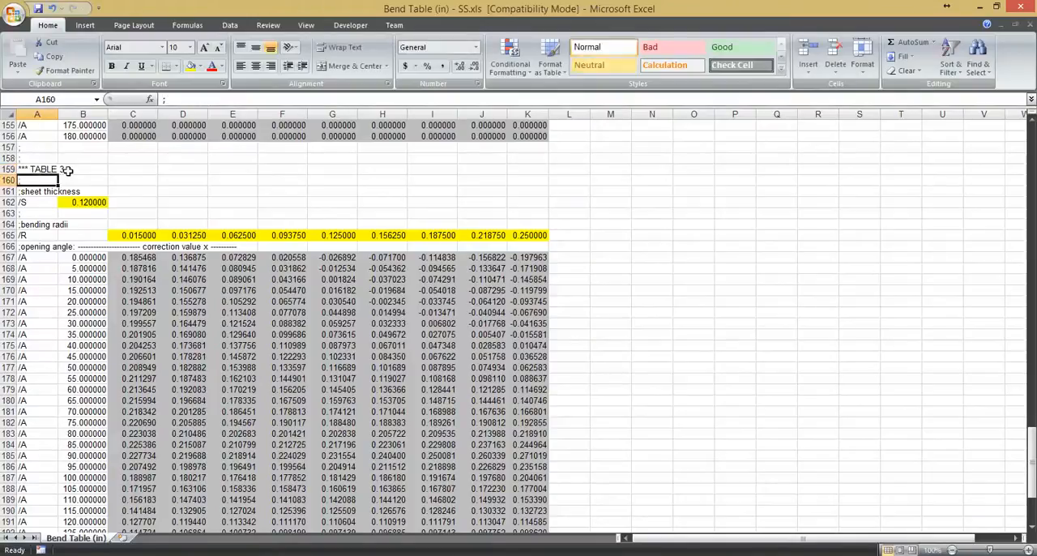
- Set Table 3's sheet thickness value to 0.16
left_click(94, 202)
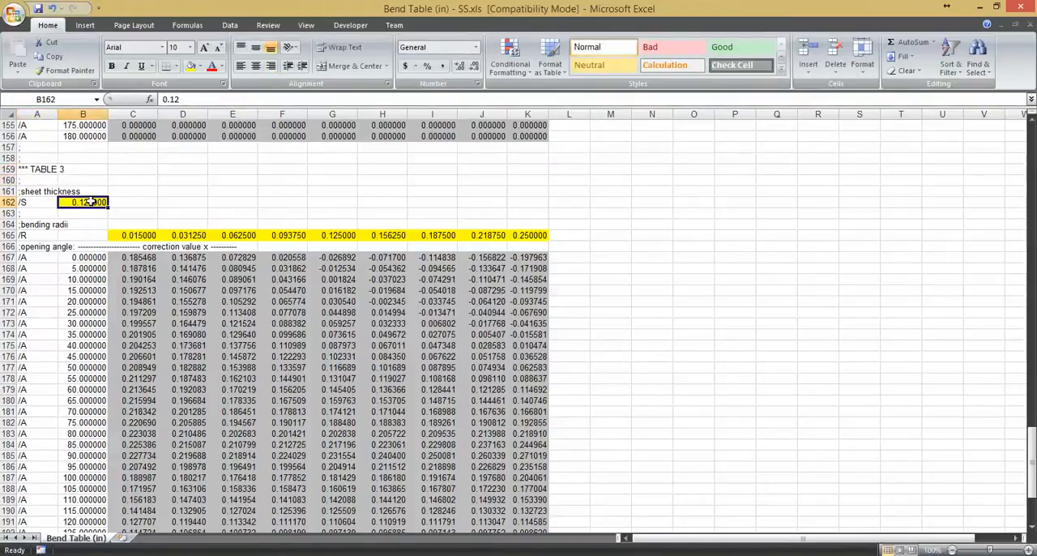
double_click(96, 204)
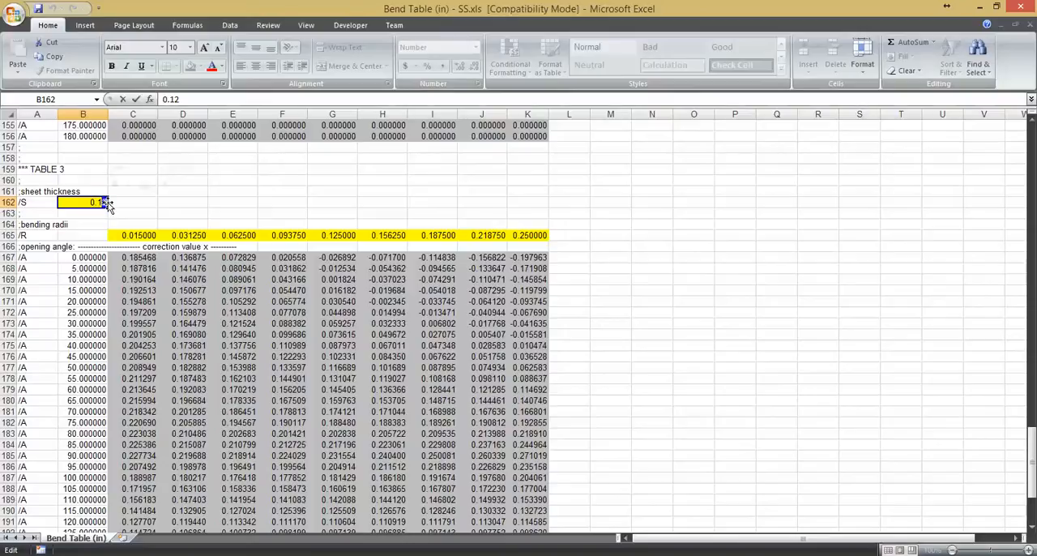
key("Return")
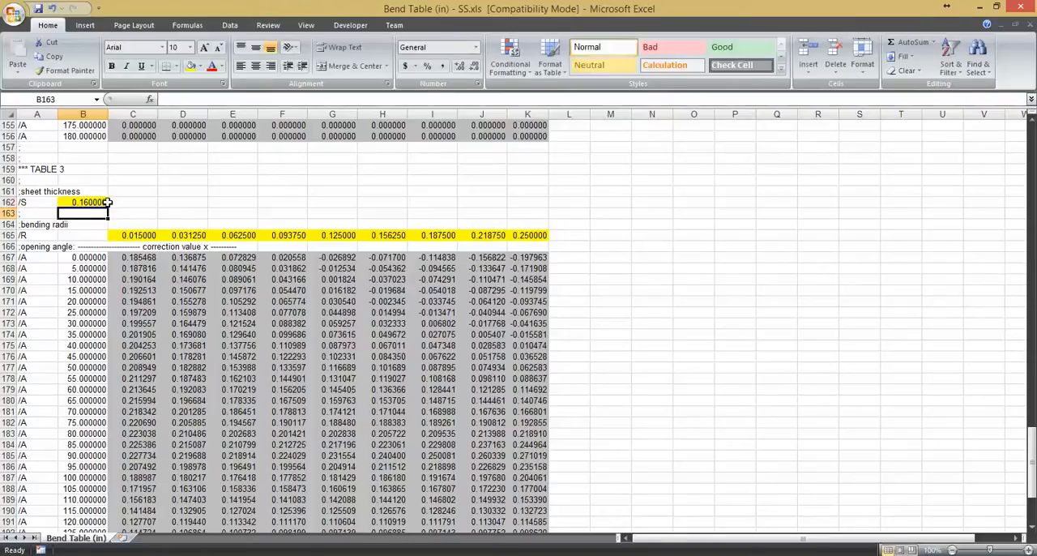
- Change Table 3's second bending radius to 0.032
left_click(141, 267)
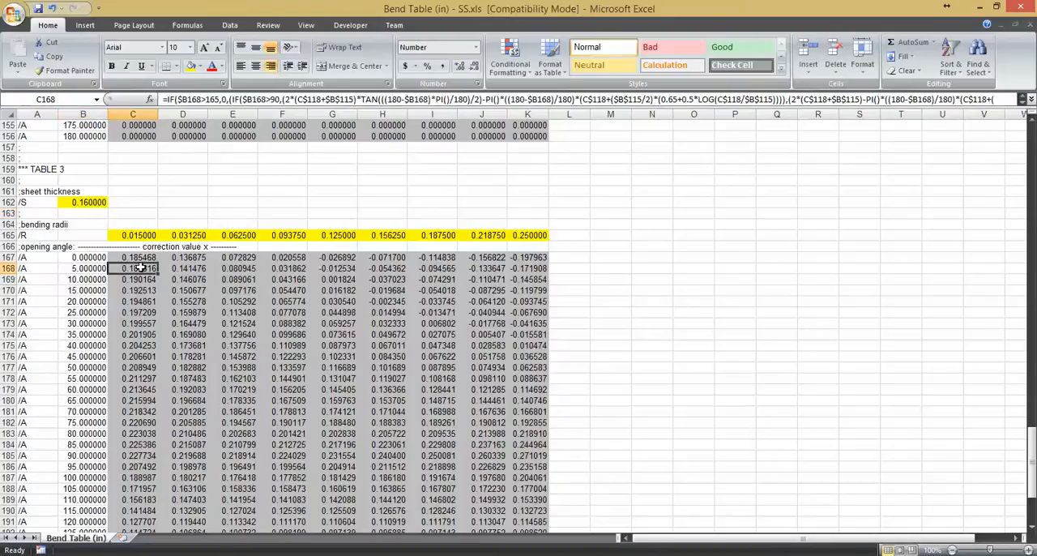
scroll(166, 273, "down", 1)
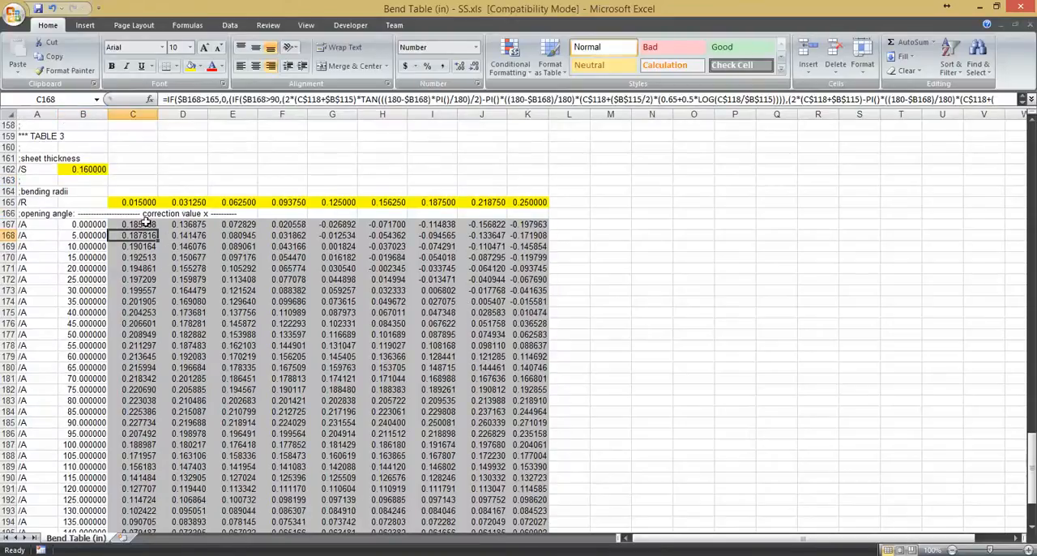
left_click(186, 203)
double_click(199, 203)
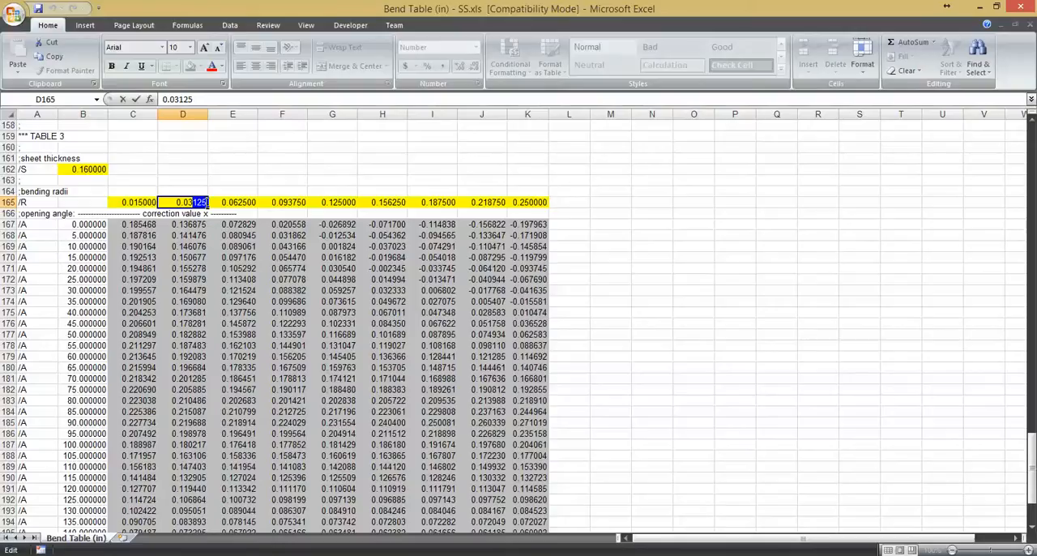
type("2")
left_click(188, 225)
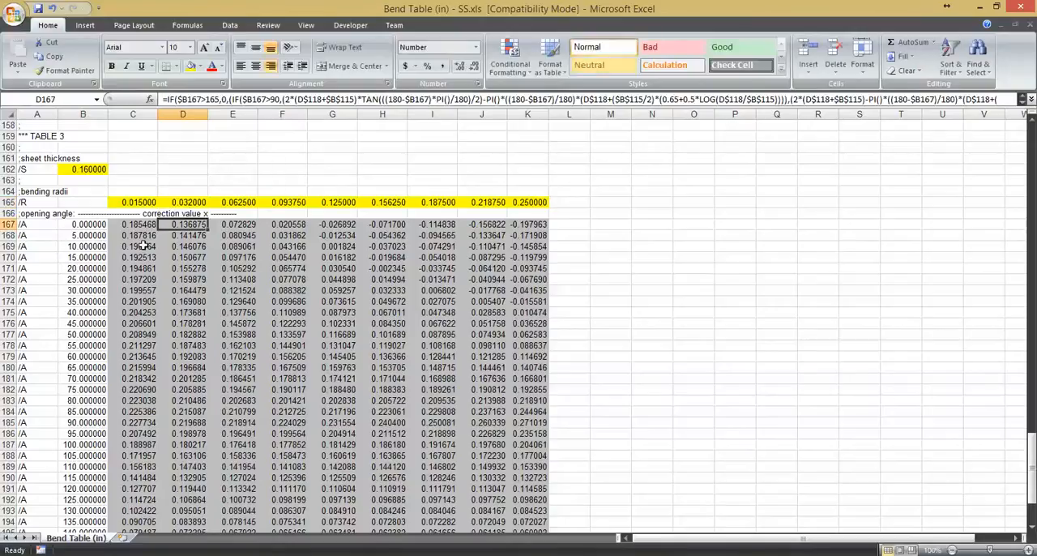
- Replace Table 3's correction value for the 170° opening angle at the first bending radius with 0.034
left_click(88, 257)
scroll(98, 246, "down", 5)
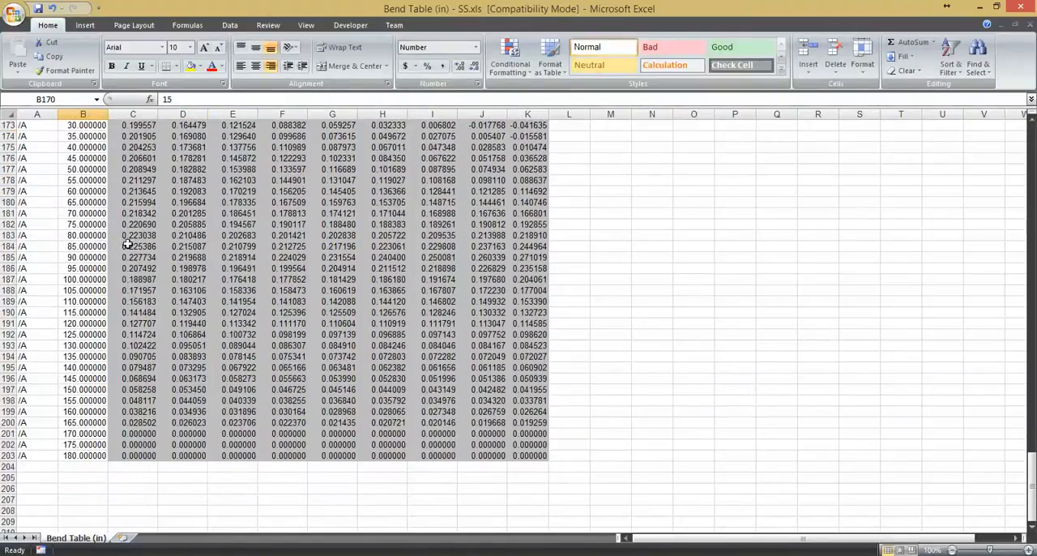
left_click(84, 292)
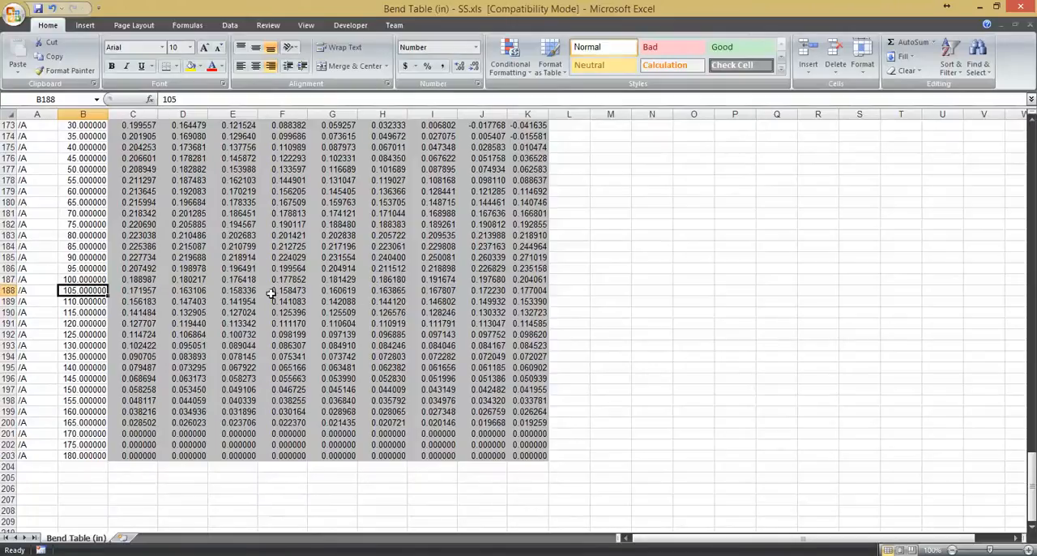
scroll(240, 292, "up", 1)
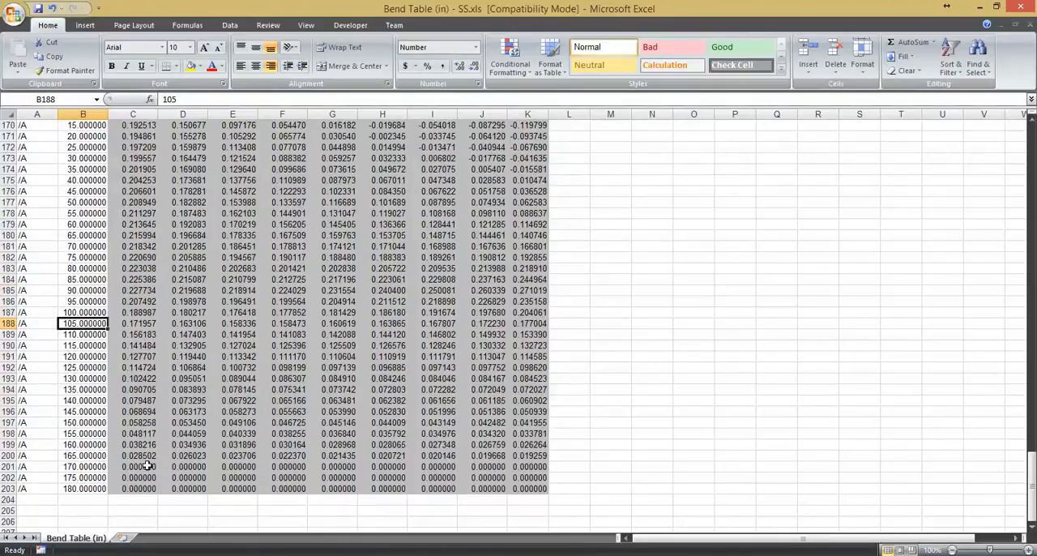
left_click(145, 466)
key("Down")
key("Down")
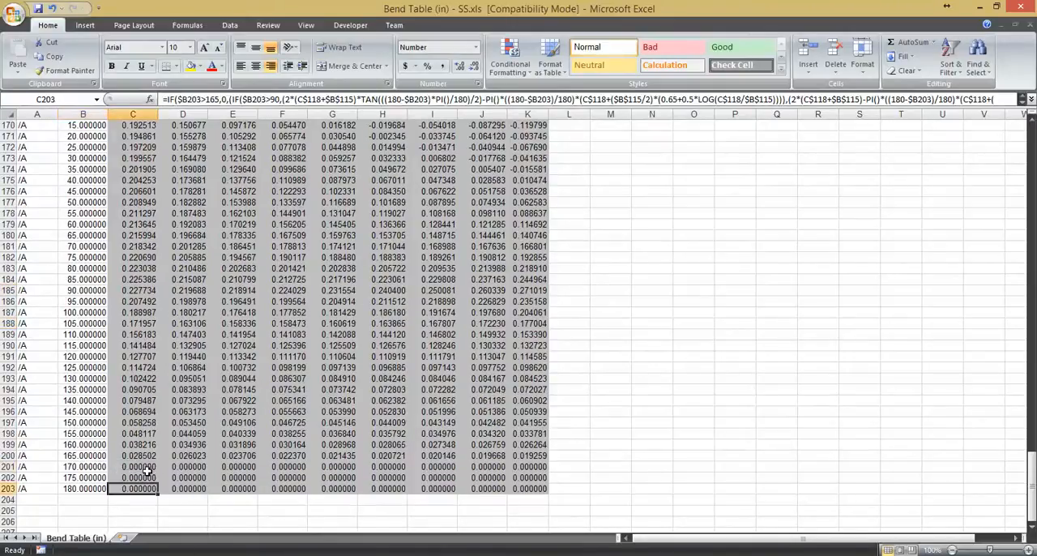
left_click(146, 468)
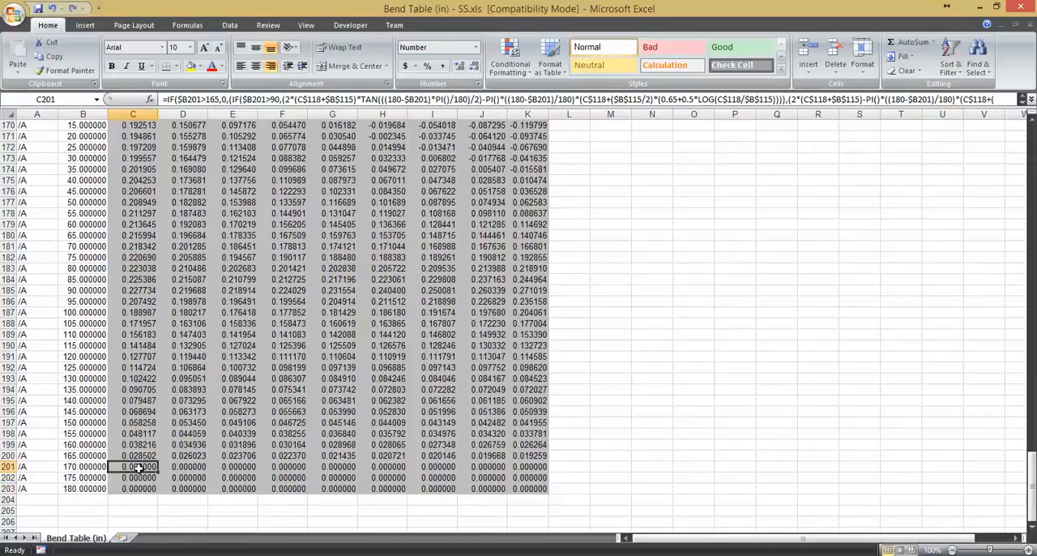
key("Delete")
key("ctrl+z")
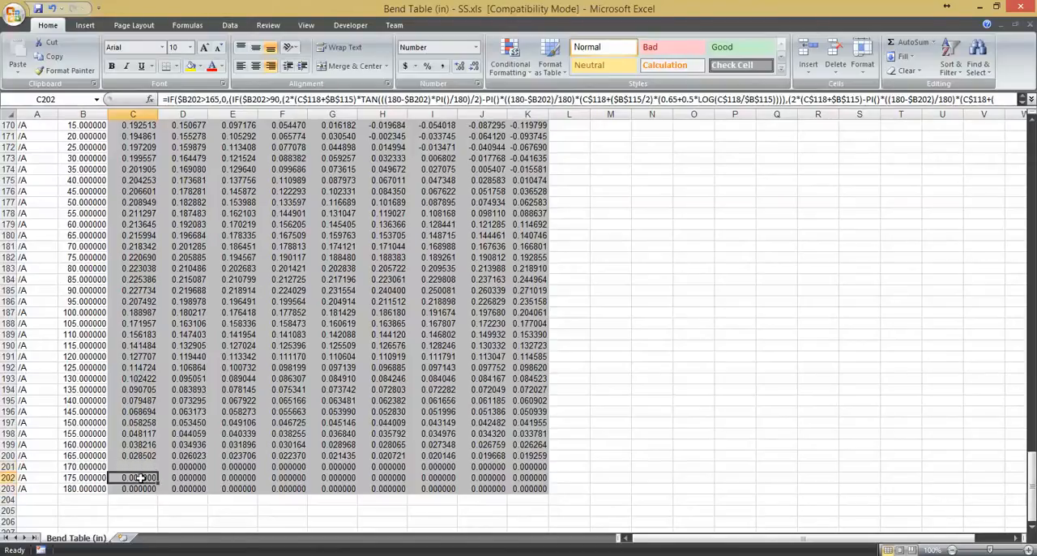
key("Delete")
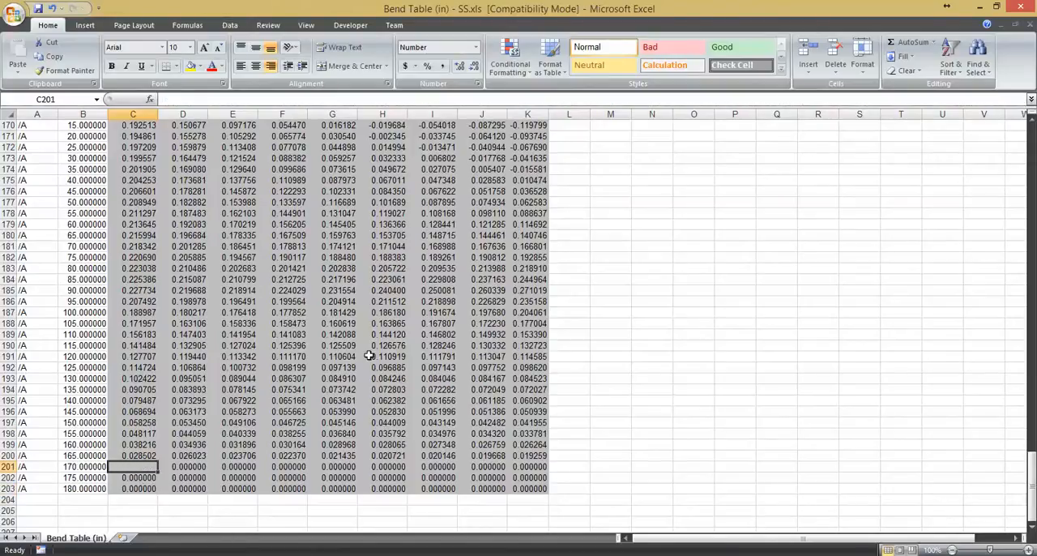
type("0.034")
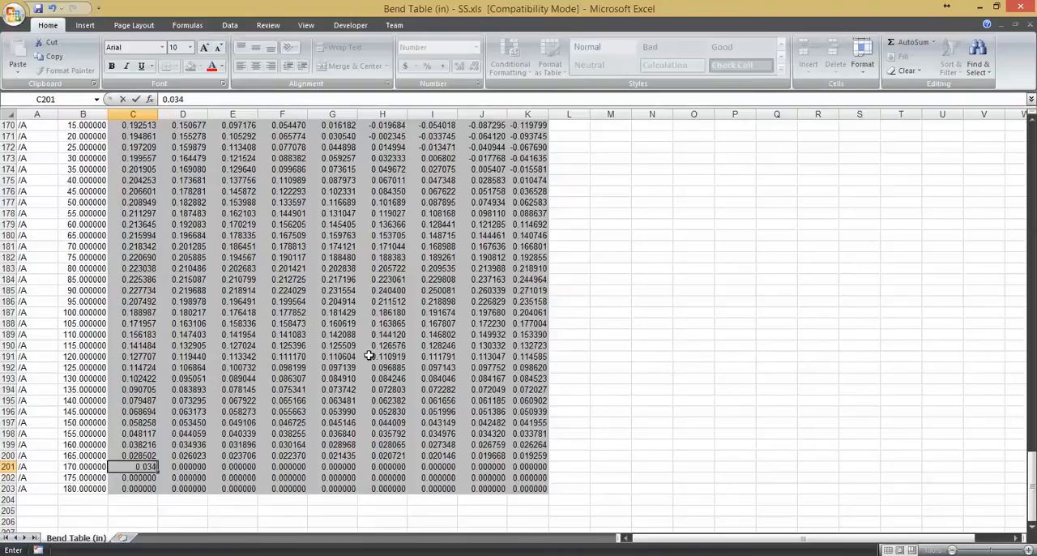
key("Return")
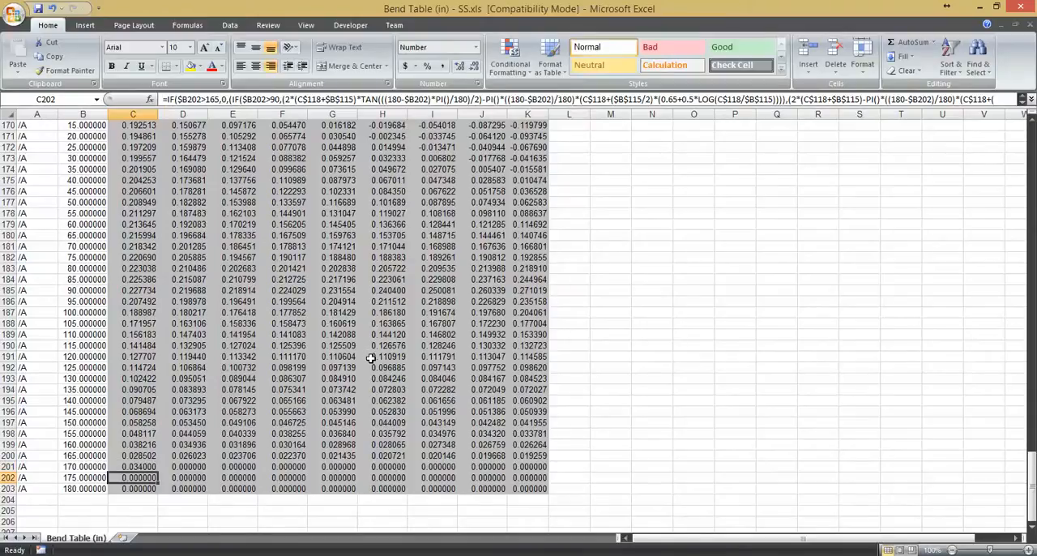
- Save the workbook as Text (Tab delimited) named Bend Table (in) - SS.txt, keeping that format
scroll(371, 357, "up", 20)
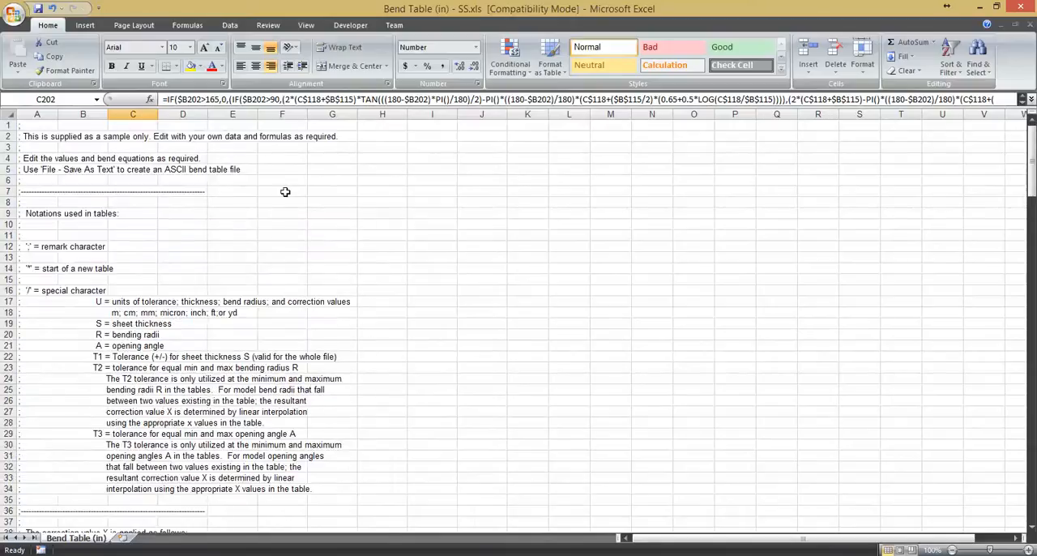
scroll(325, 224, "down", 20)
scroll(324, 225, "up", 3)
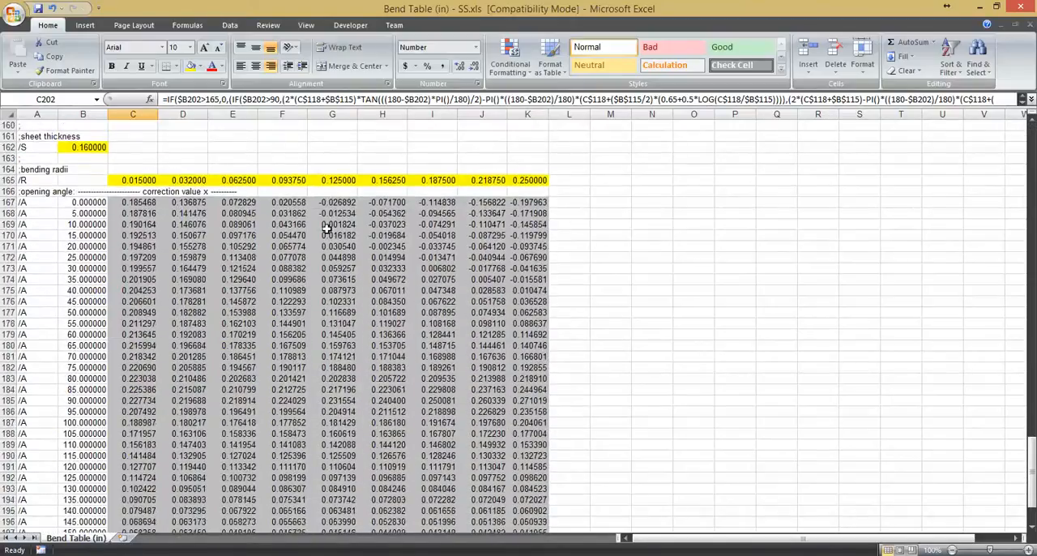
scroll(326, 228, "down", 20)
scroll(324, 226, "up", 20)
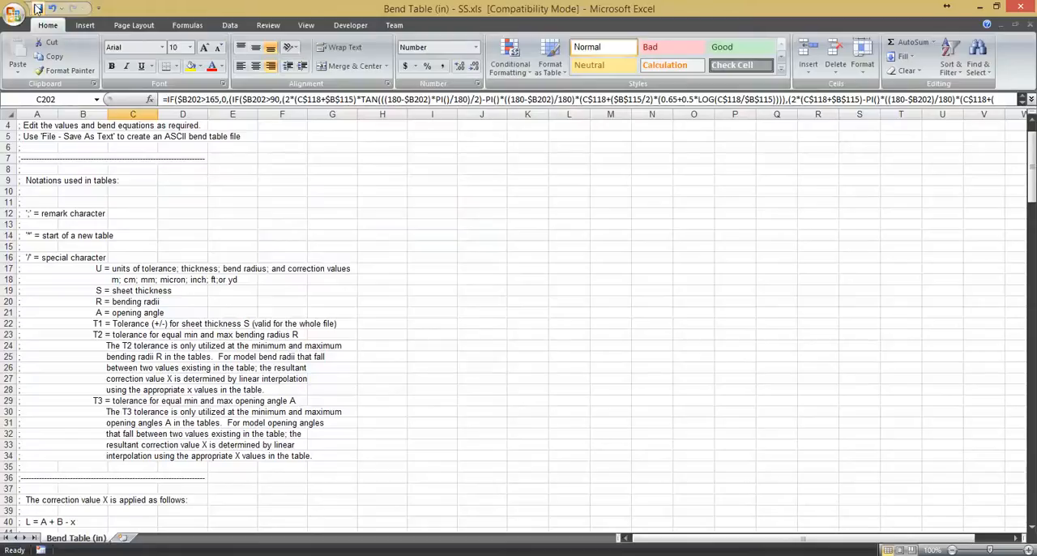
left_click(22, 13)
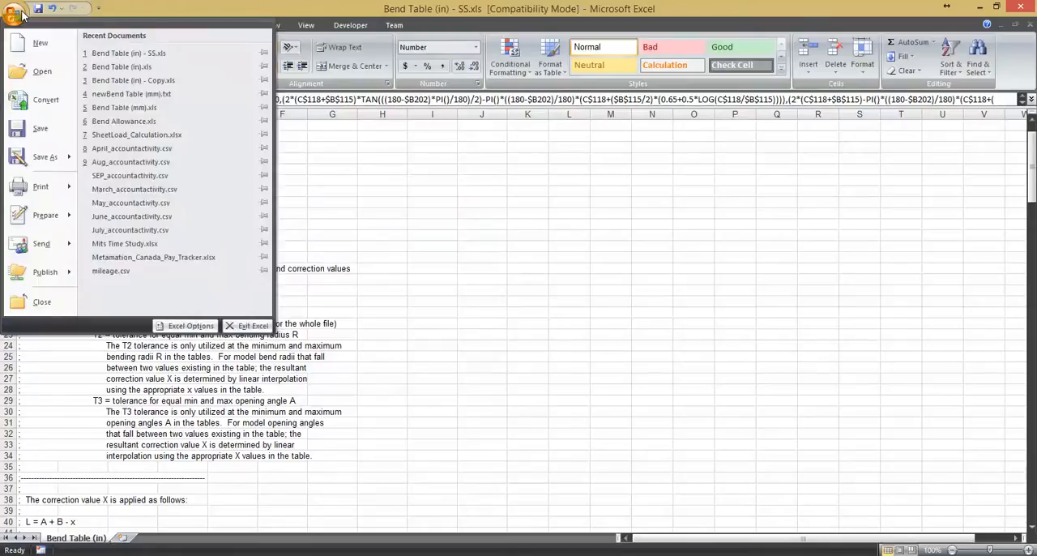
left_click(44, 156)
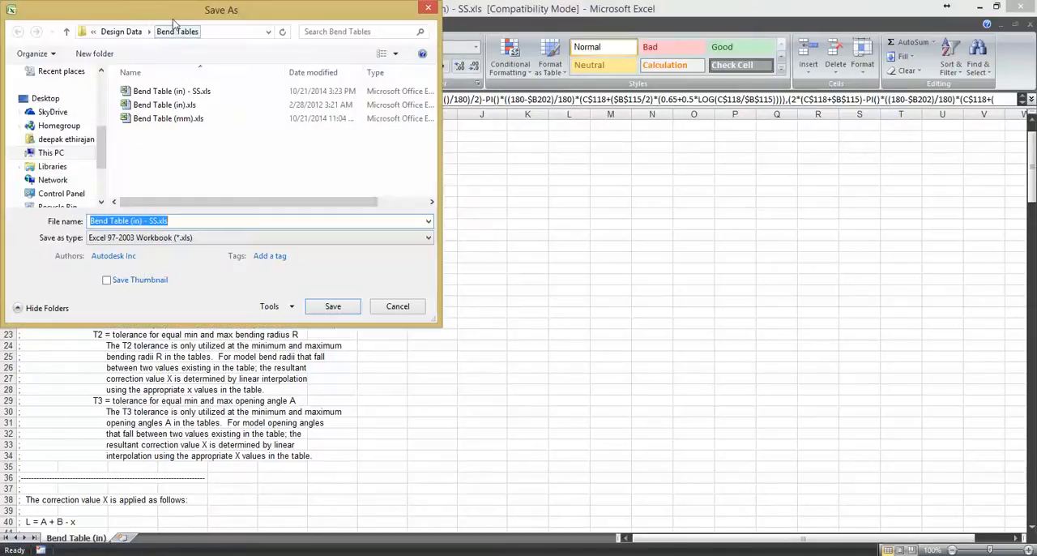
left_click(293, 290)
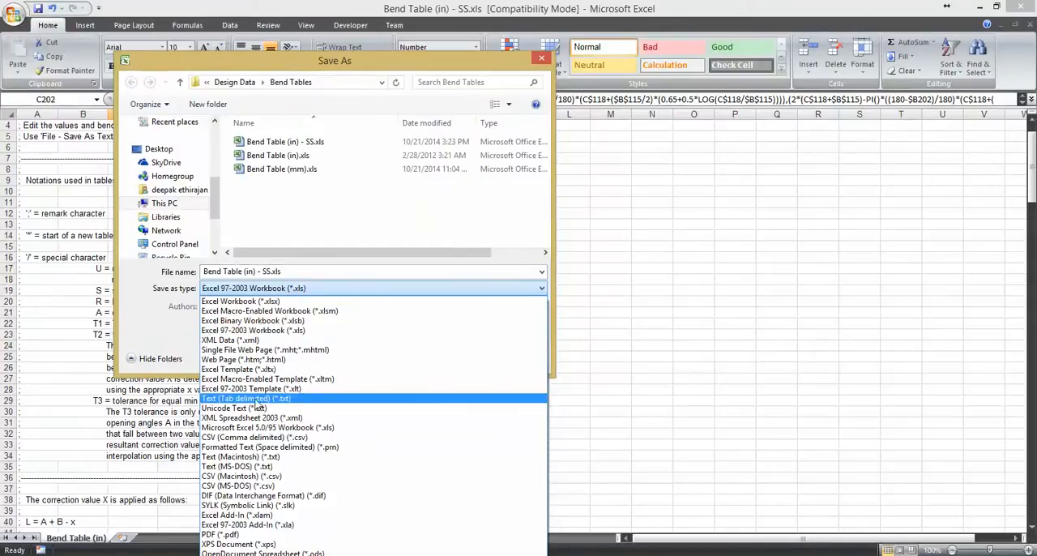
left_click(256, 399)
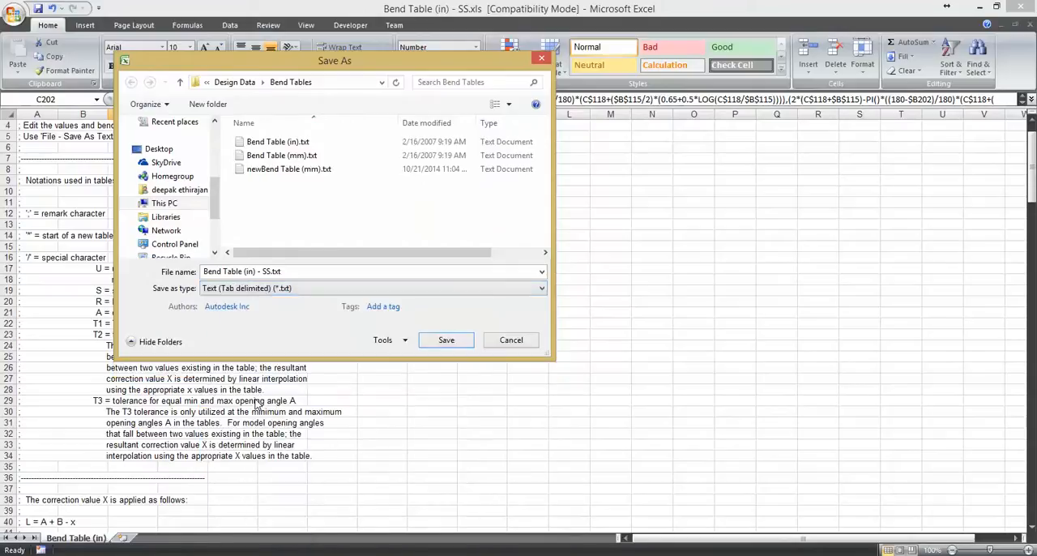
left_click(261, 272)
left_click(261, 272)
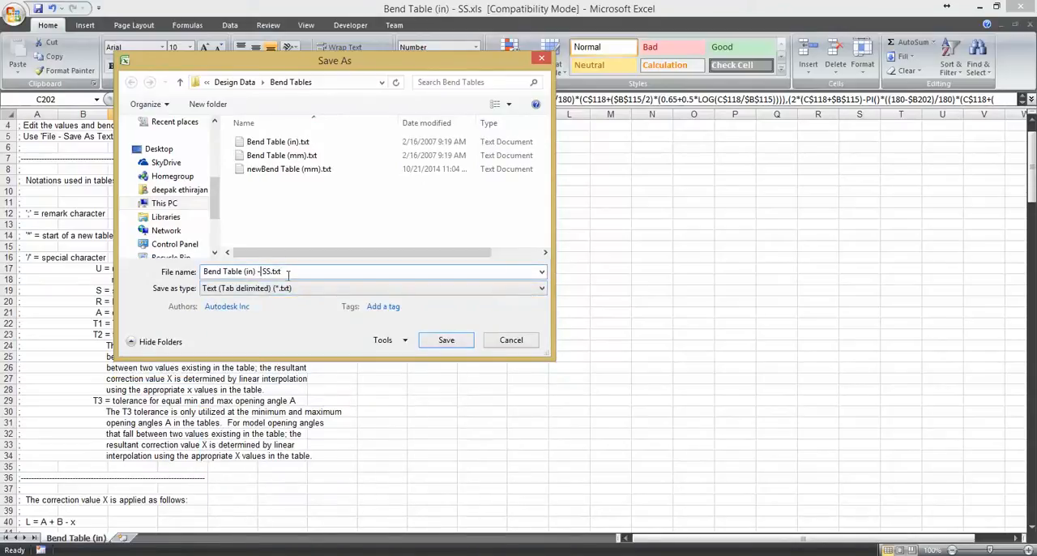
left_click(444, 342)
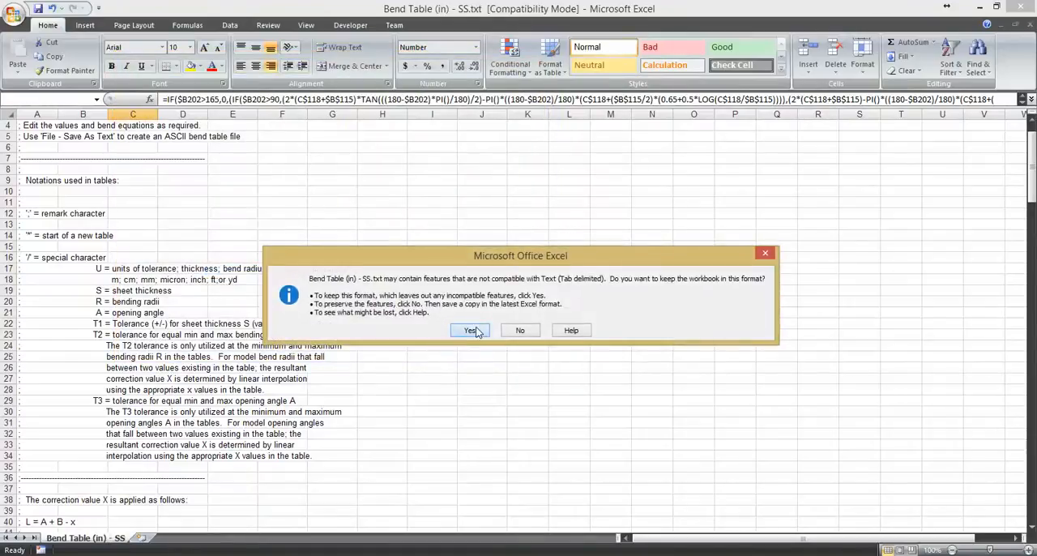
left_click(471, 331)
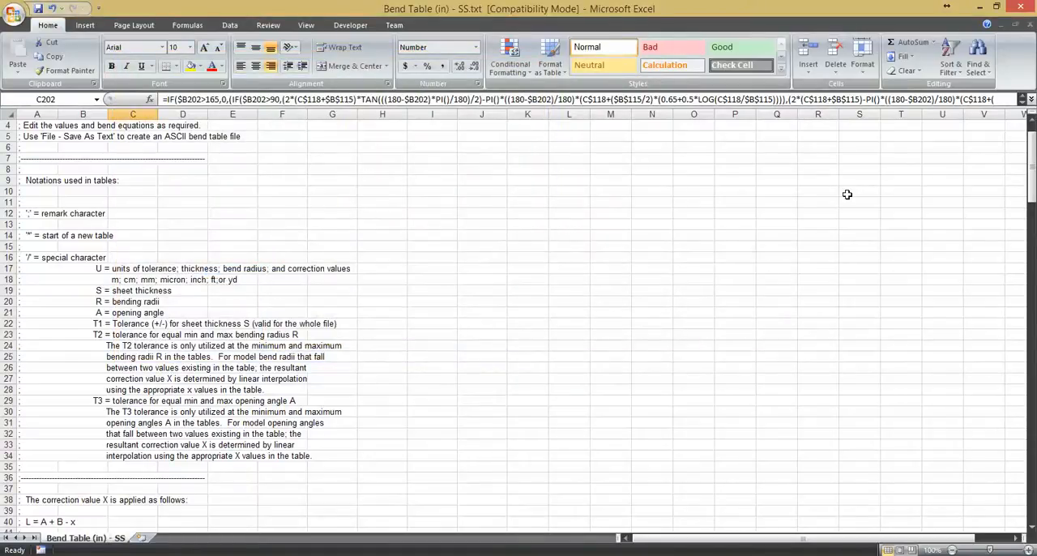
- Close the workbook and exit Excel without saving further changes
left_click(1027, 25)
left_click(571, 318)
left_click(1020, 7)
left_click(530, 317)
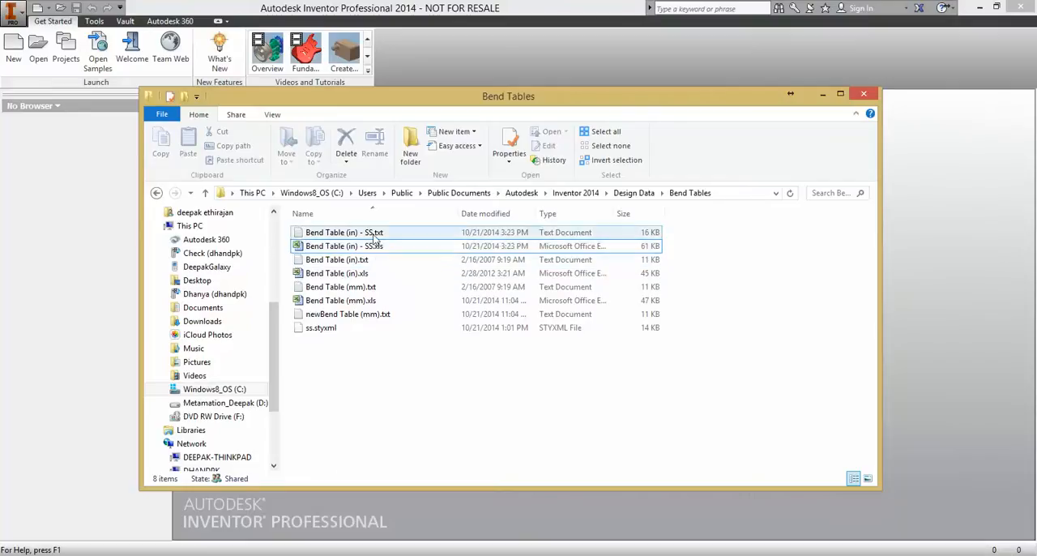
- Open Bend Table (in) - SS.txt in Notepad, review its tables including TABLE 3, and close it
left_click(350, 234)
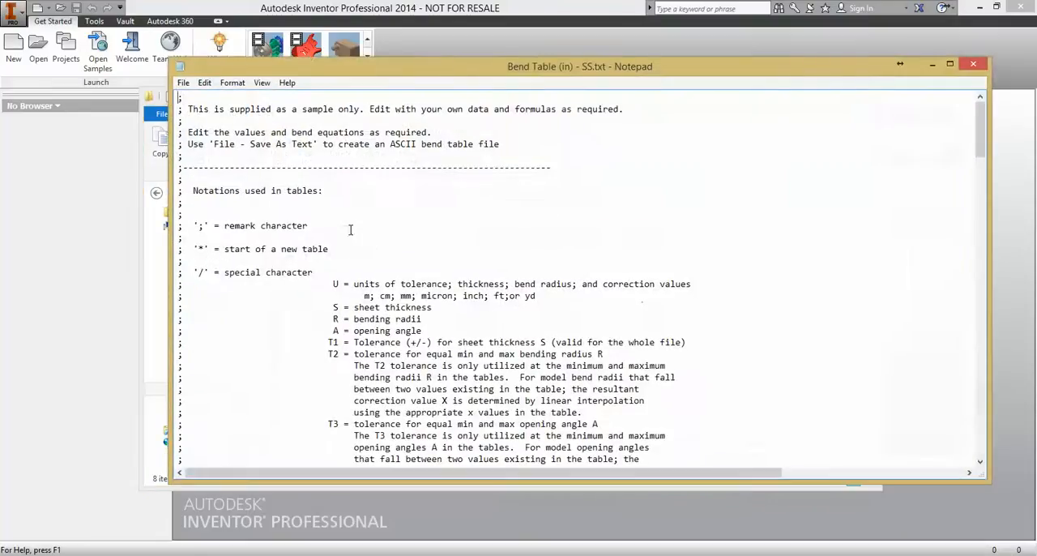
scroll(465, 233, "down", 20)
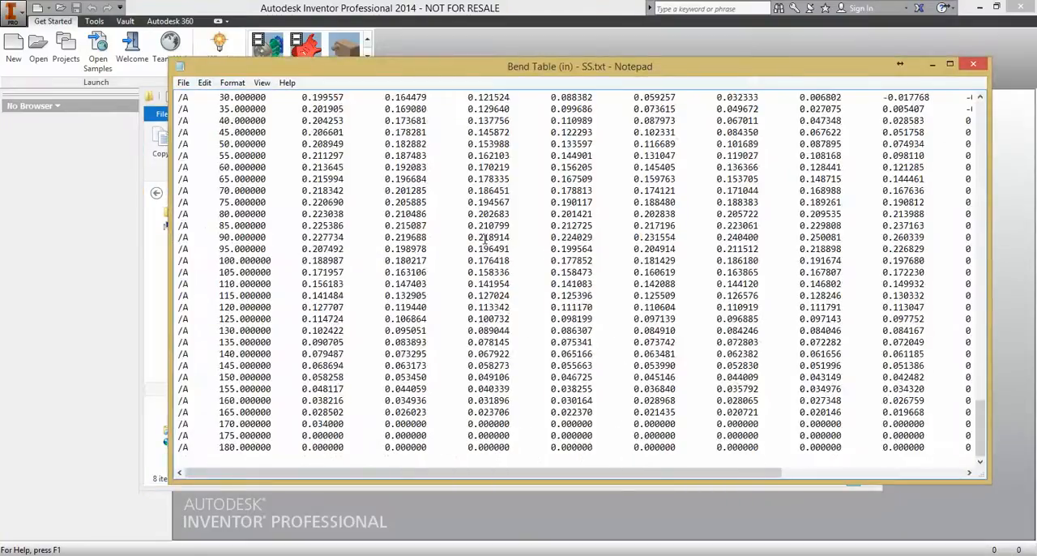
scroll(484, 239, "down", 5)
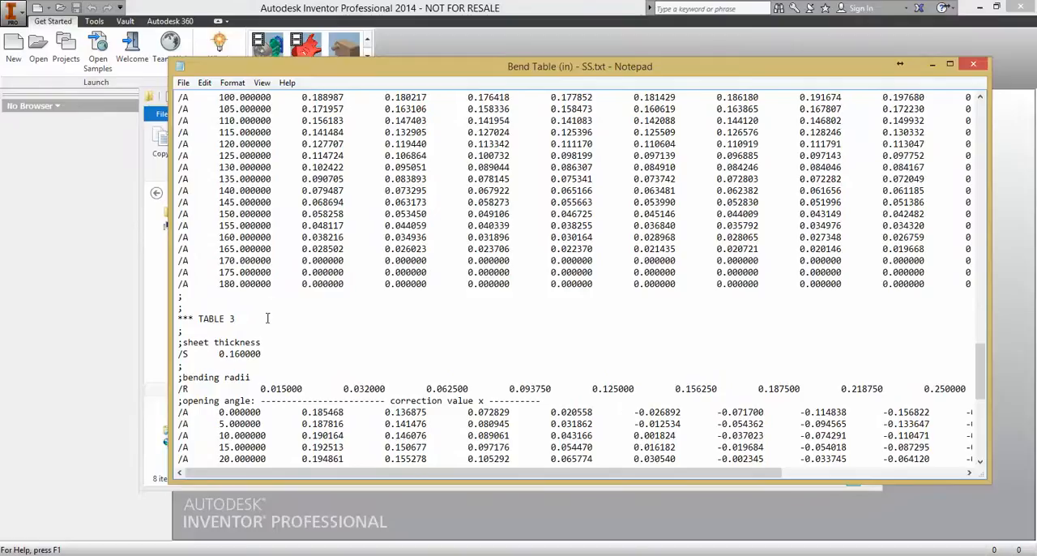
scroll(297, 317, "down", 20)
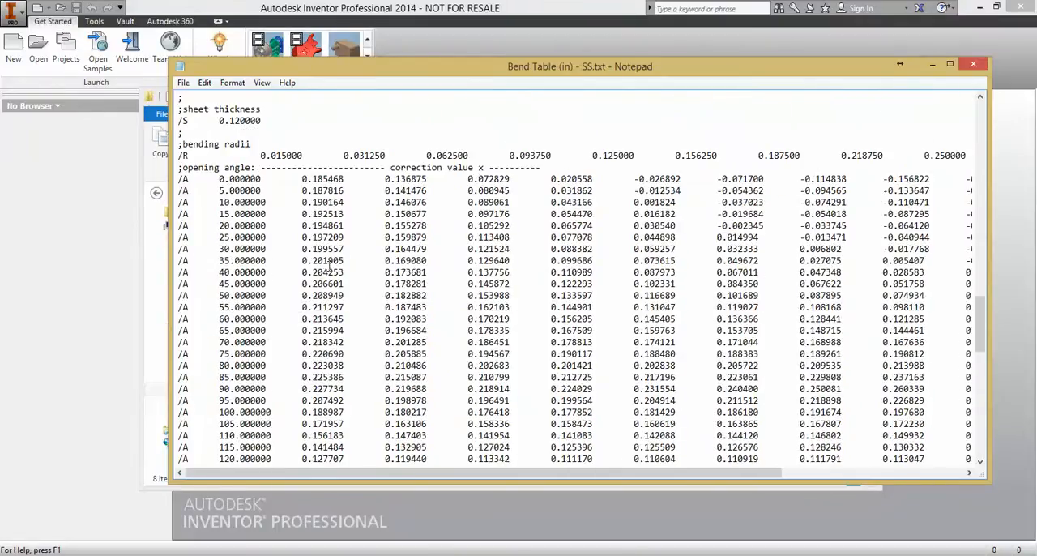
scroll(328, 267, "up", 20)
scroll(326, 268, "down", 10)
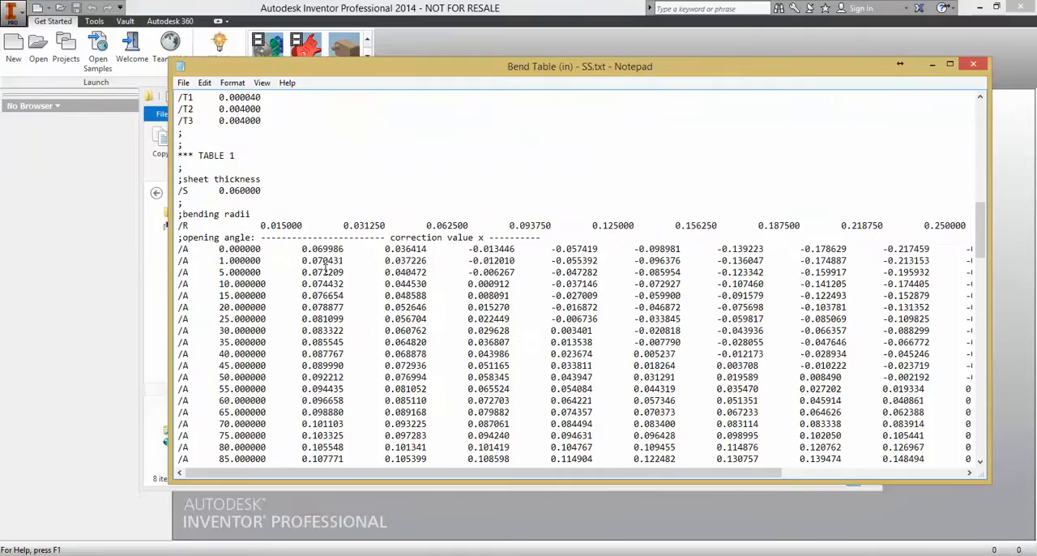
scroll(325, 268, "up", 1)
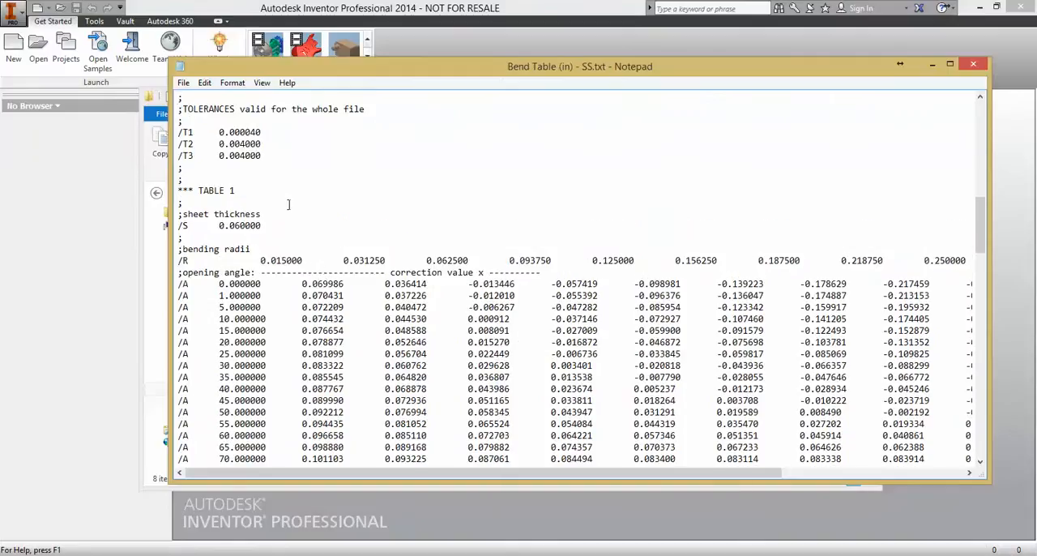
scroll(291, 214, "down", 20)
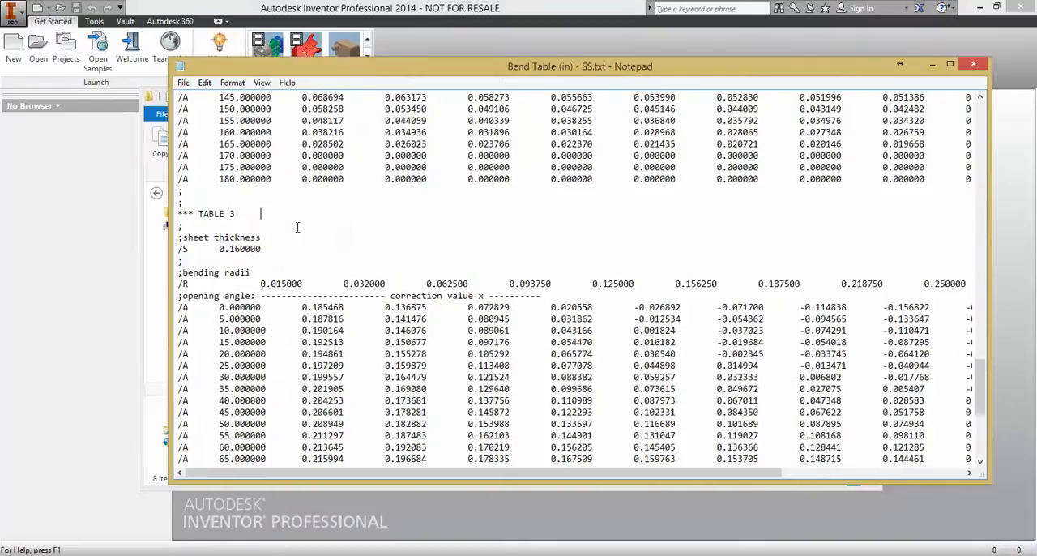
left_click(973, 64)
key("alt+F4")
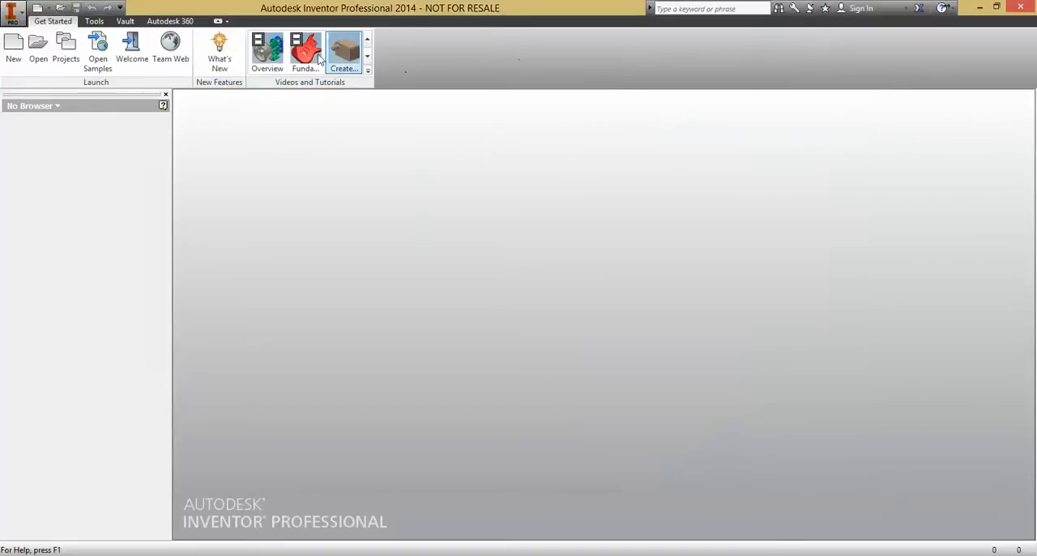
- Open the project settings and set Use Style Library to Read-Write, saving the project changes
left_click(16, 15)
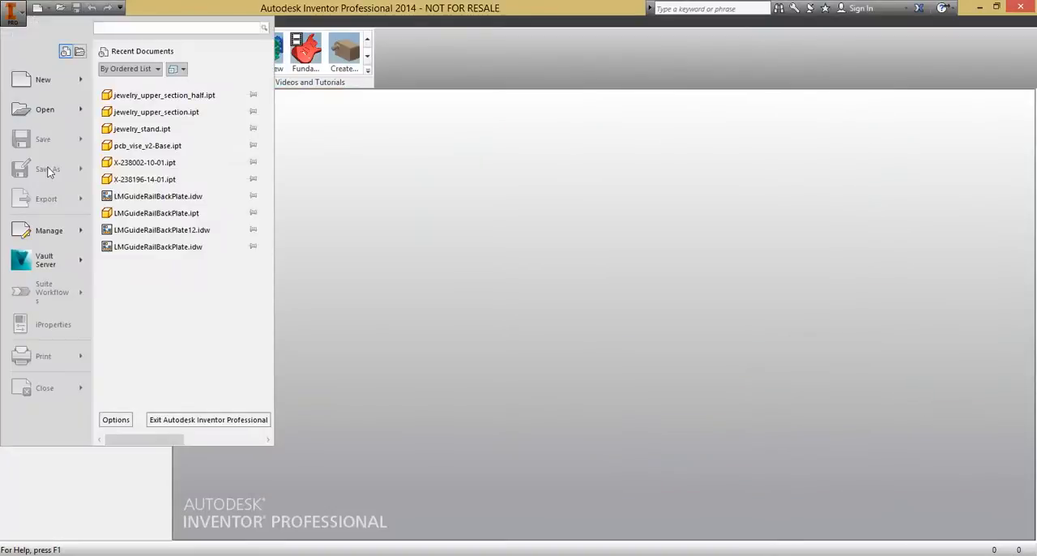
mouse_move(56, 234)
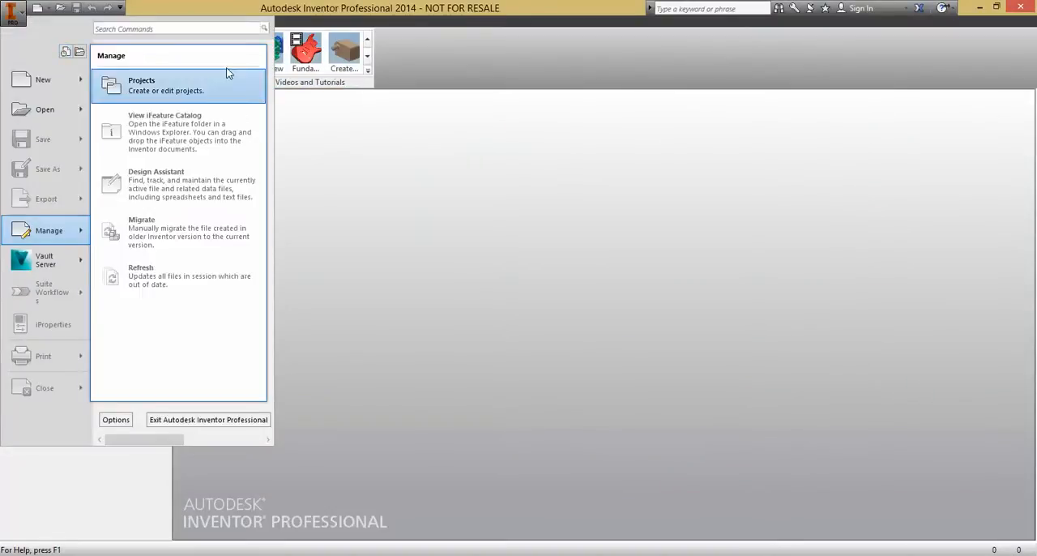
left_click(210, 83)
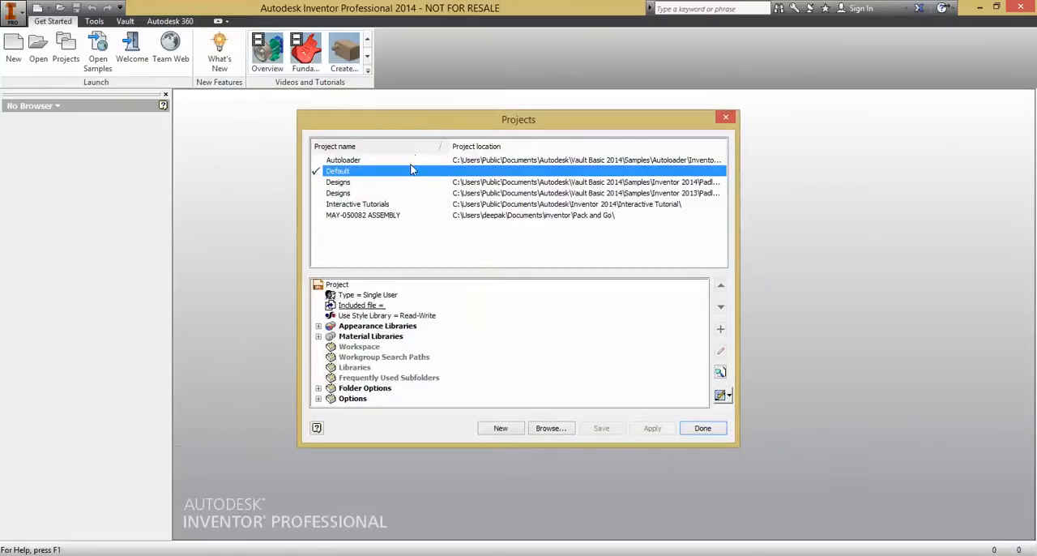
left_click_drag(424, 121, 355, 122)
left_click(342, 311)
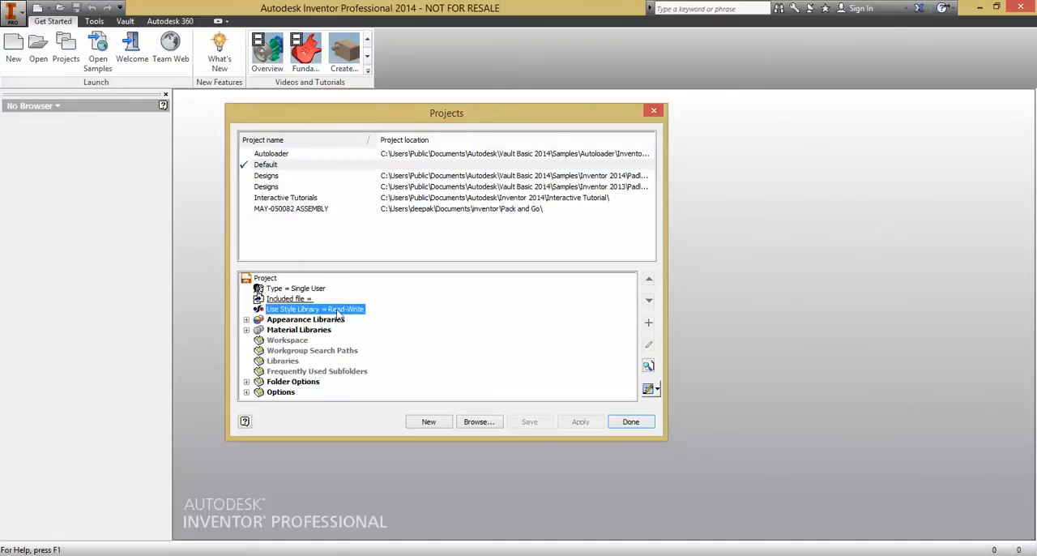
left_click(341, 313)
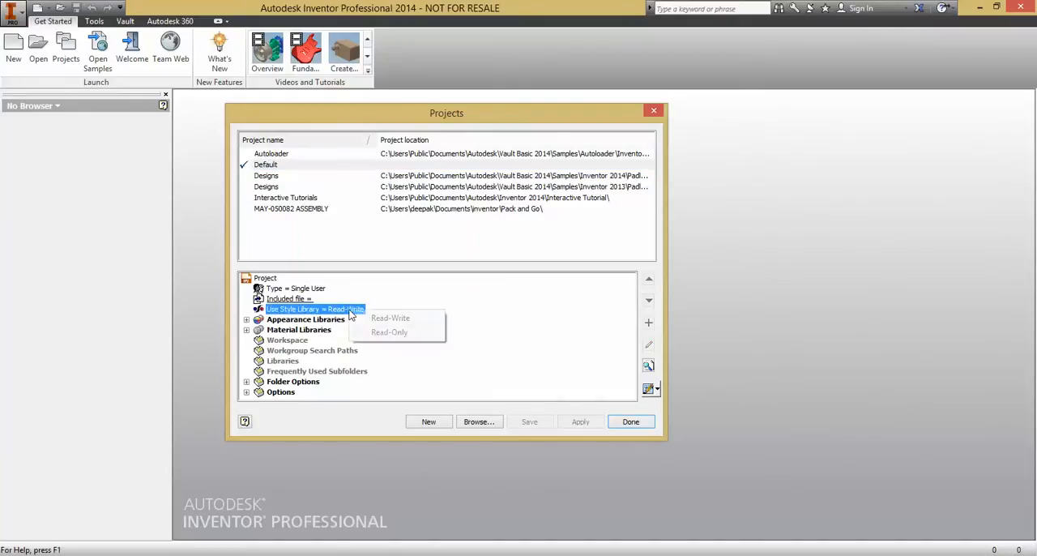
left_click(374, 337)
left_click(354, 314)
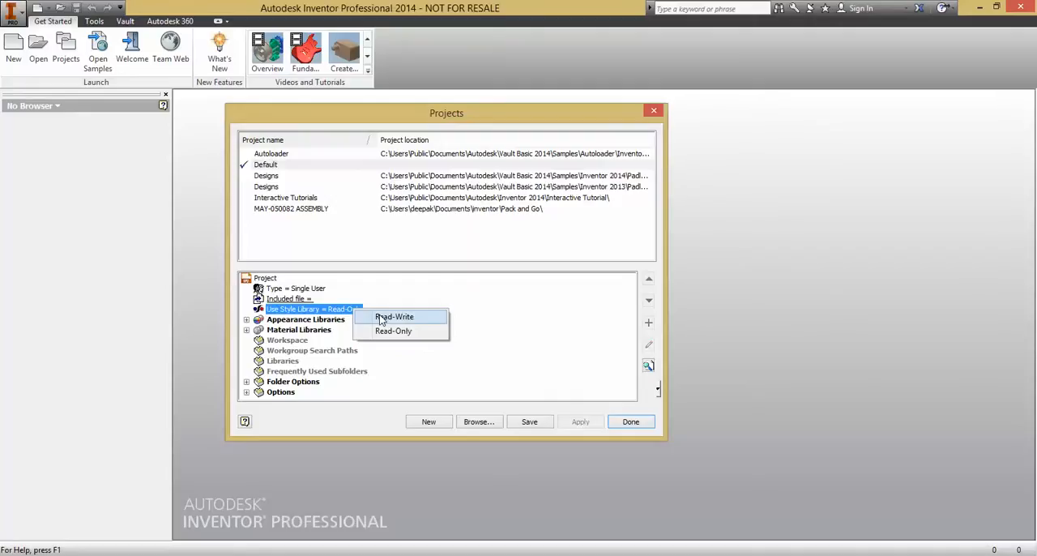
left_click(381, 317)
left_click(630, 423)
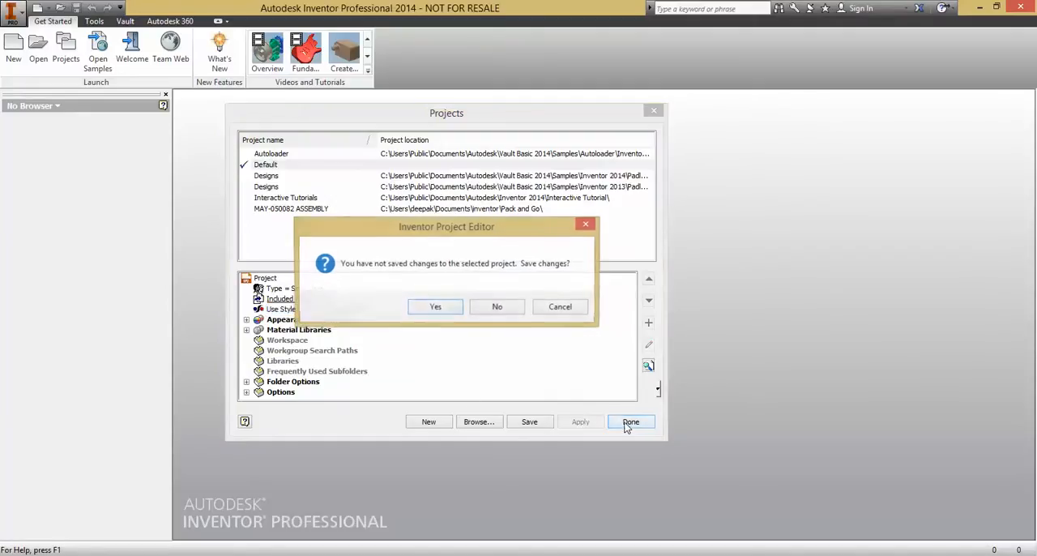
left_click(432, 308)
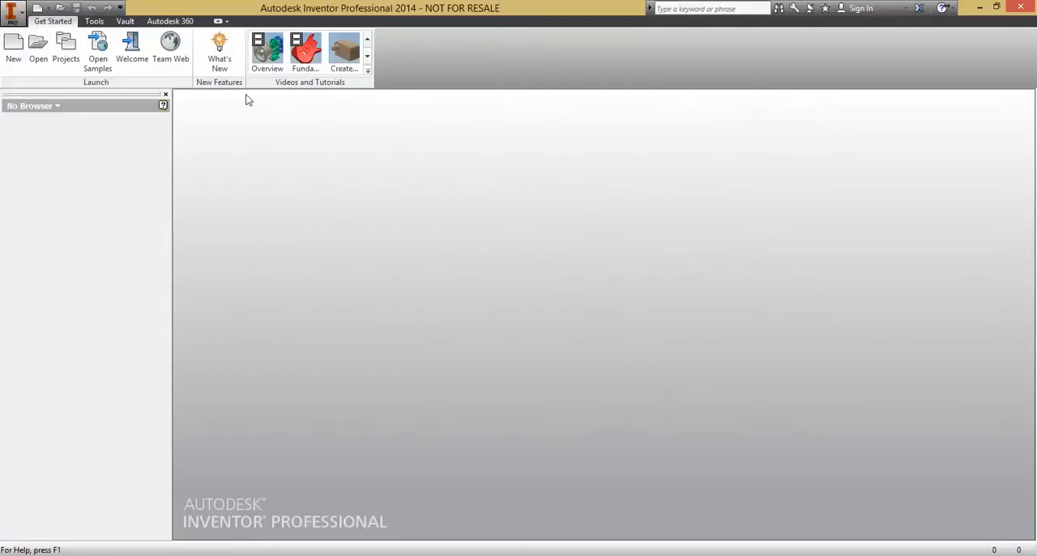
- Create a new sheet metal part and open the Styles Editor
left_click(19, 45)
double_click(508, 175)
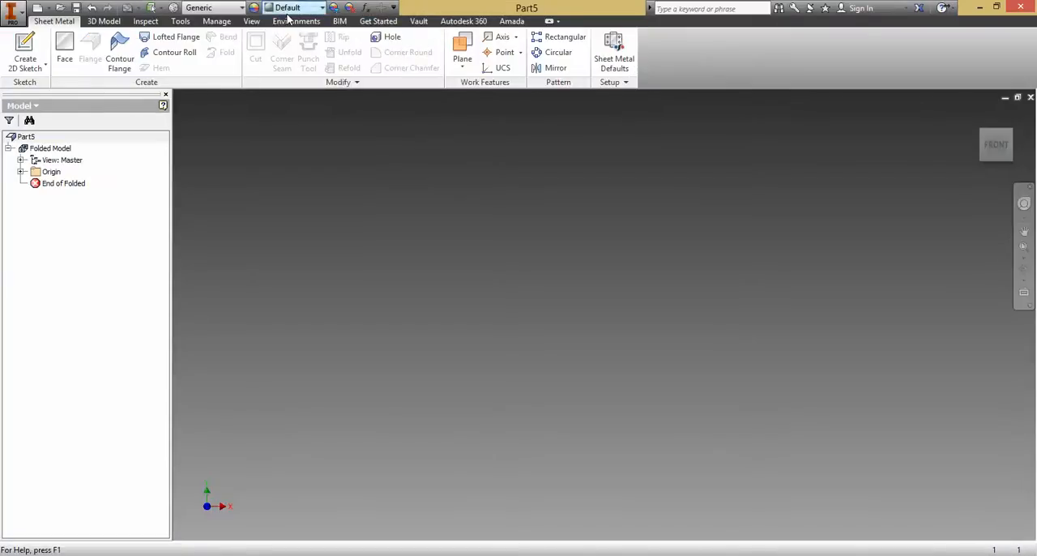
left_click(216, 21)
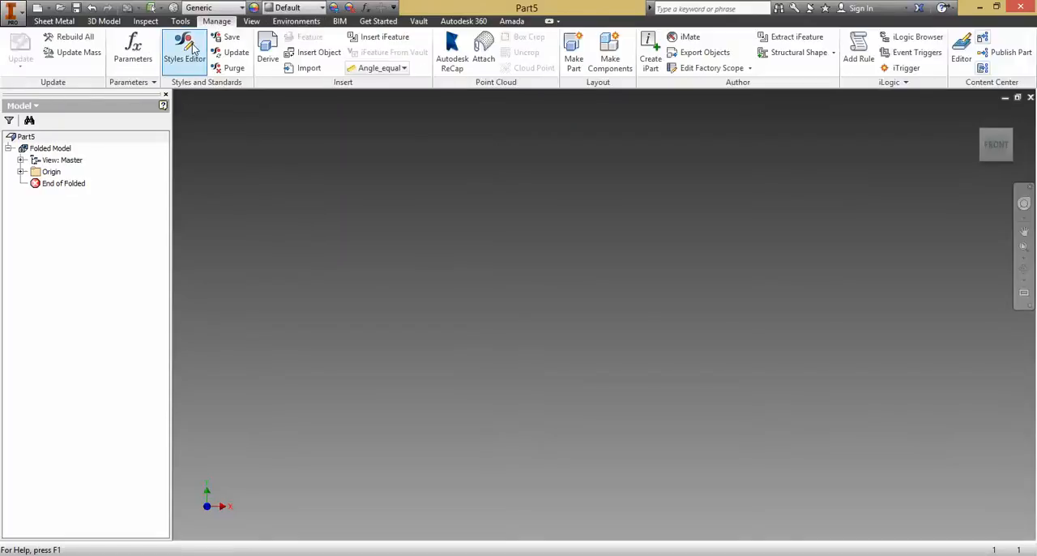
left_click(191, 51)
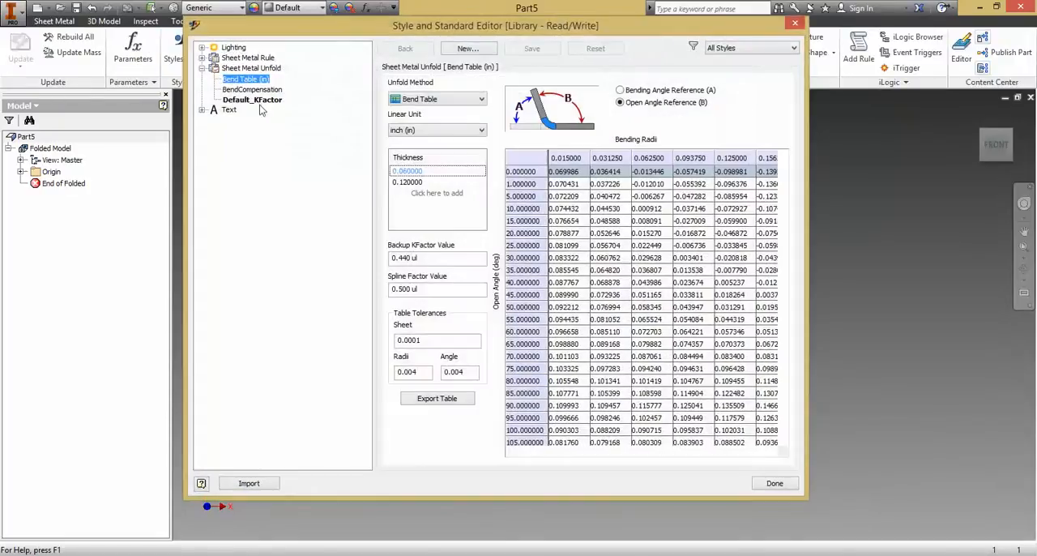
- Import Bend Table (in) - SS.txt as a bend table definition file, accepting Bend Table (in) - SS as the new local style name
left_click_drag(333, 25, 373, 50)
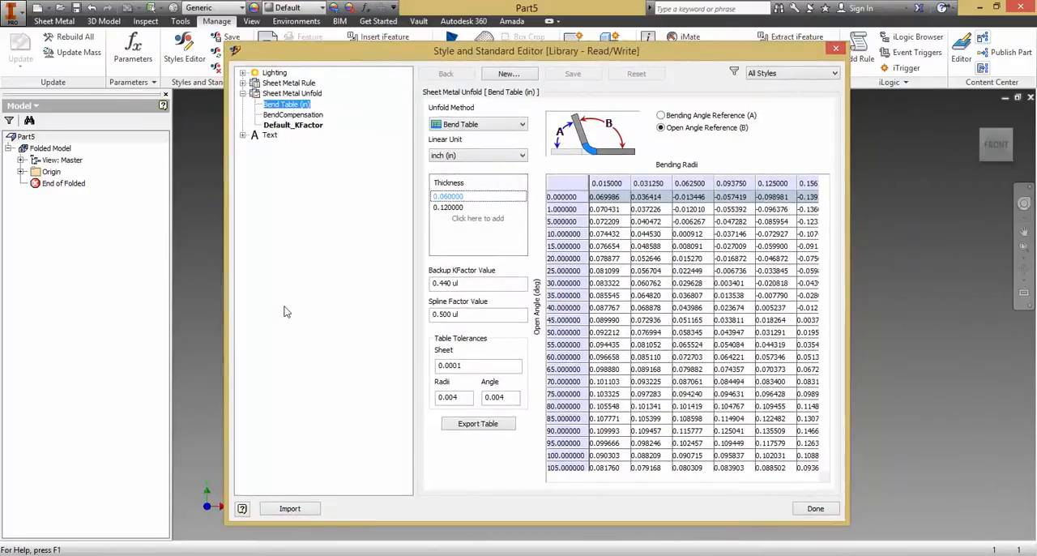
left_click(296, 509)
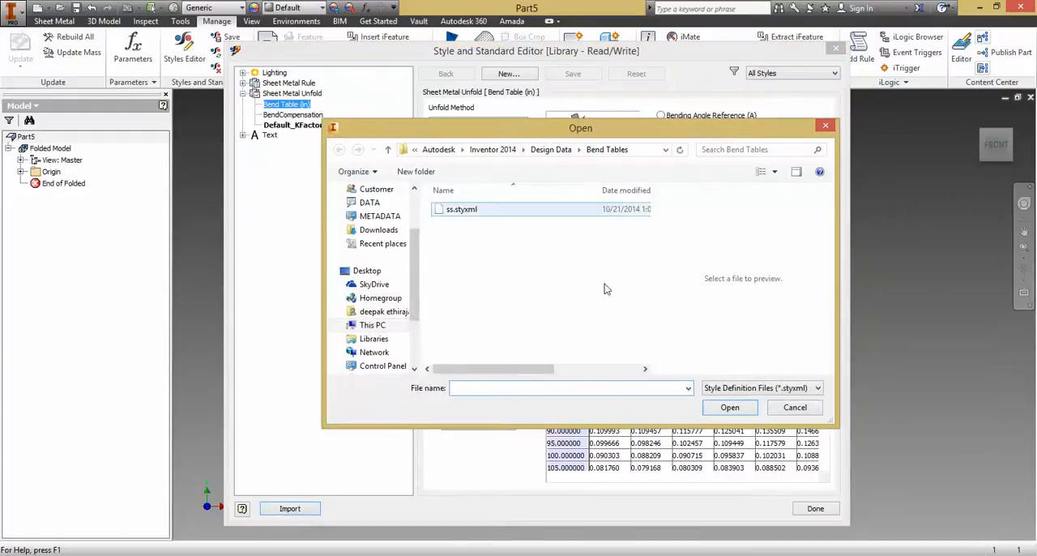
left_click(756, 388)
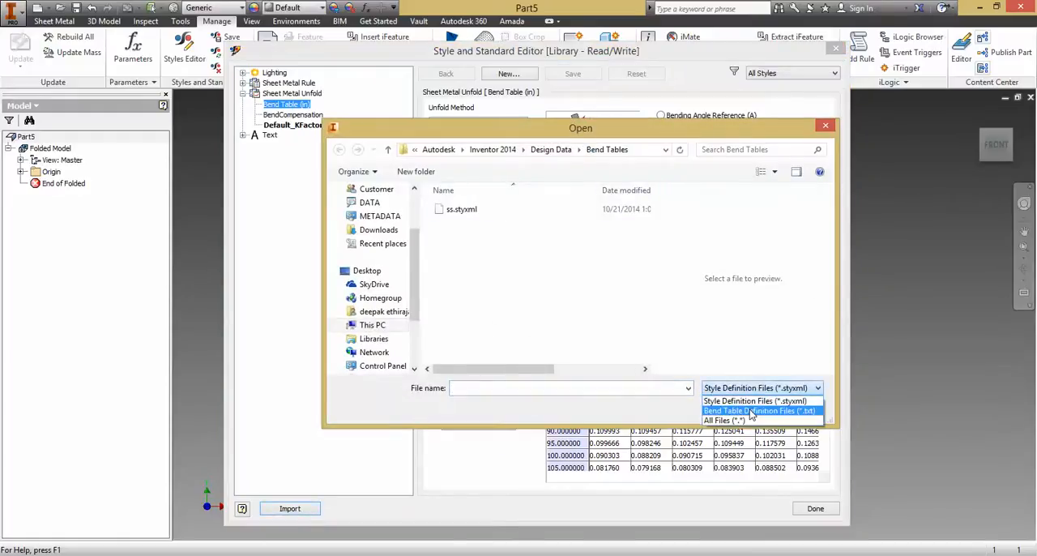
left_click(751, 410)
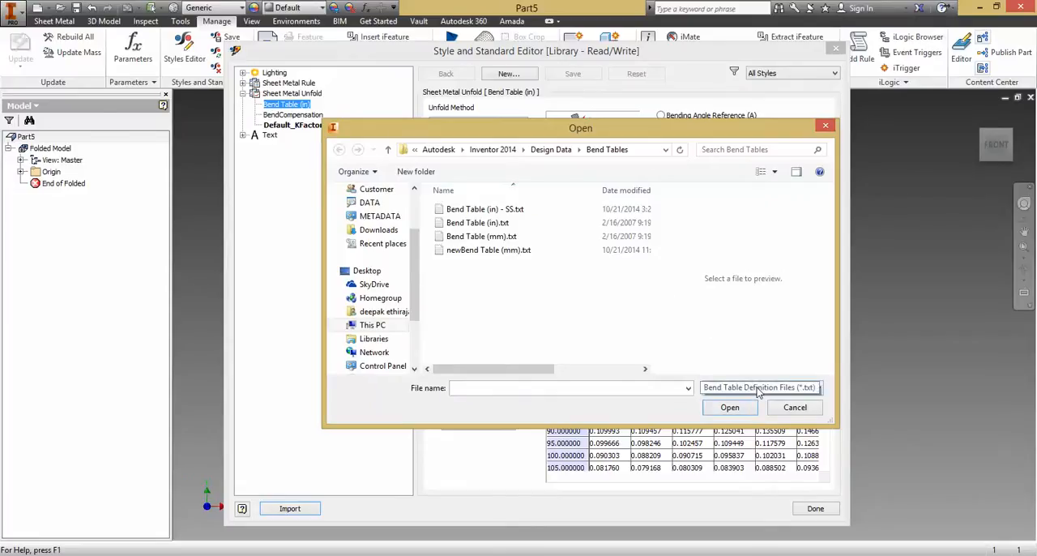
left_click(507, 211)
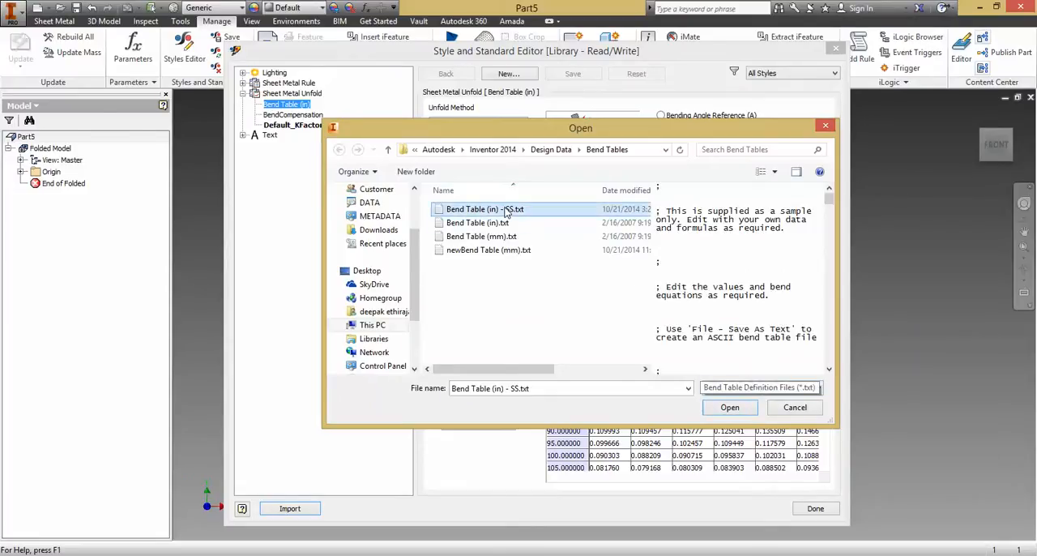
left_click(738, 412)
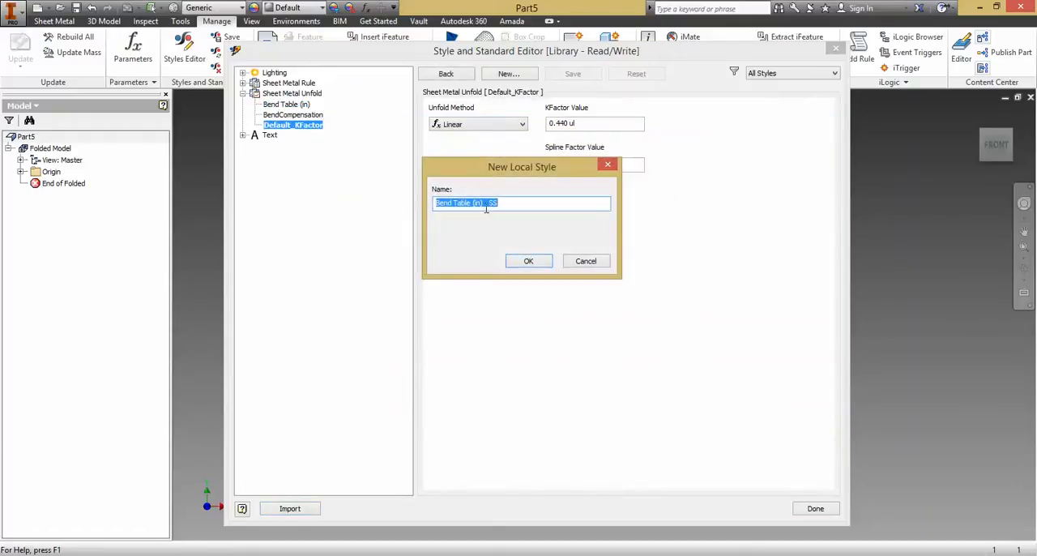
left_click(494, 204)
left_click(529, 261)
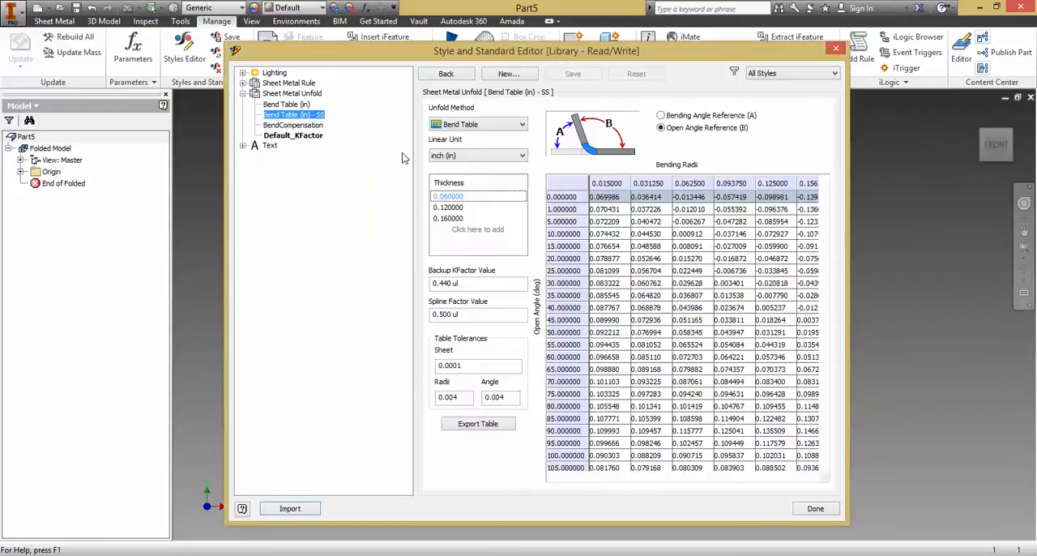
- Review the imported bend table's radii for each thickness entry
left_click(448, 207)
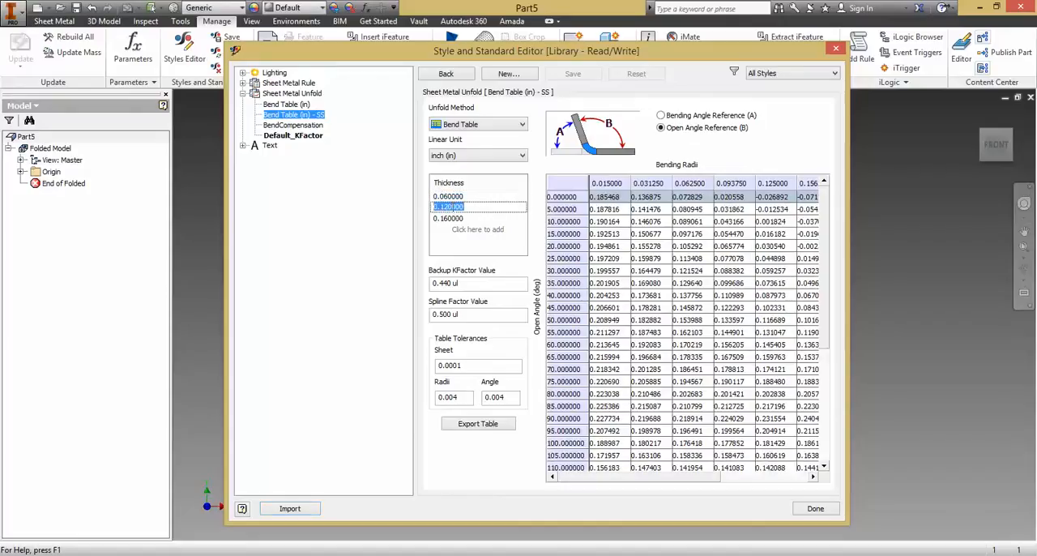
left_click(448, 218)
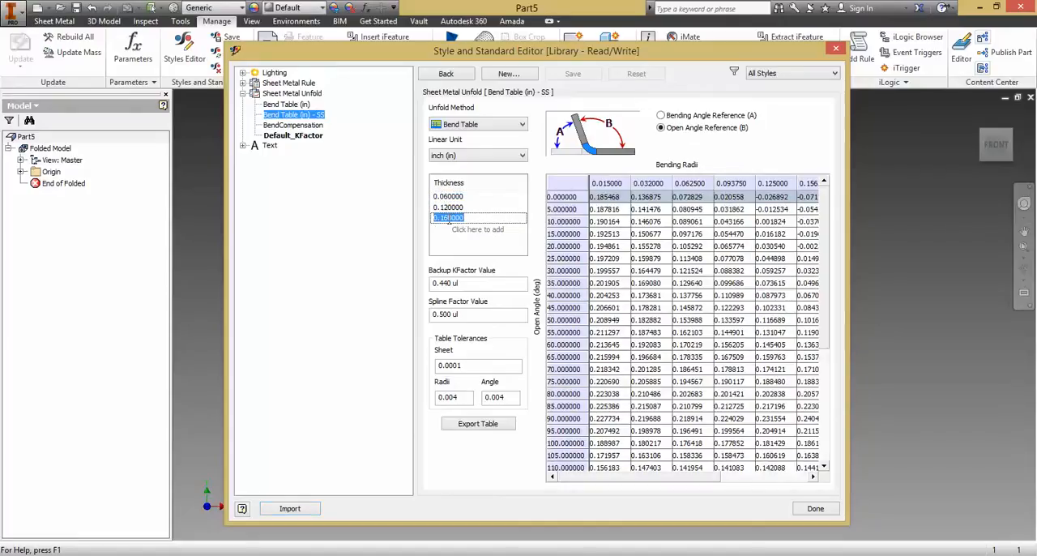
left_click(448, 196)
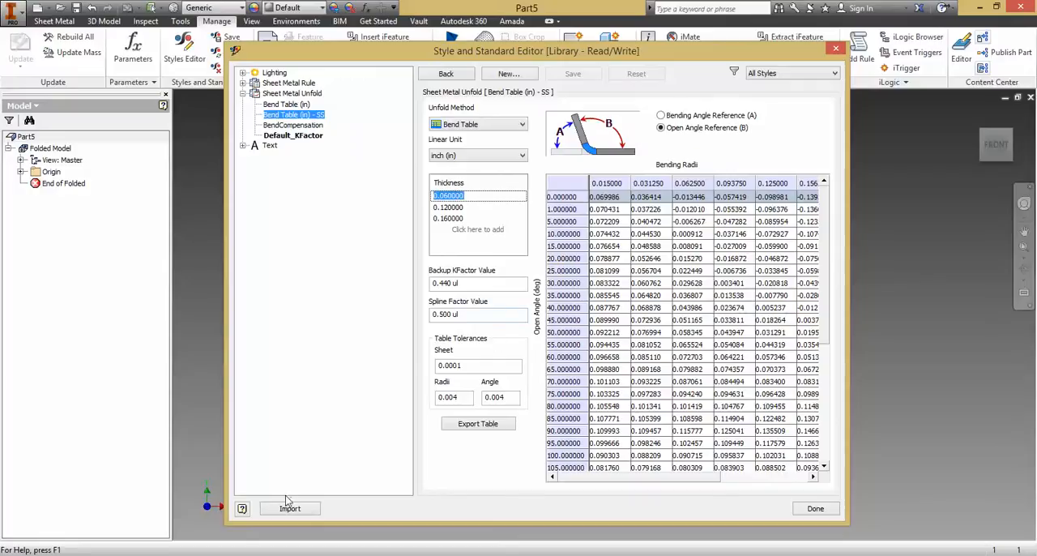
left_click(813, 512)
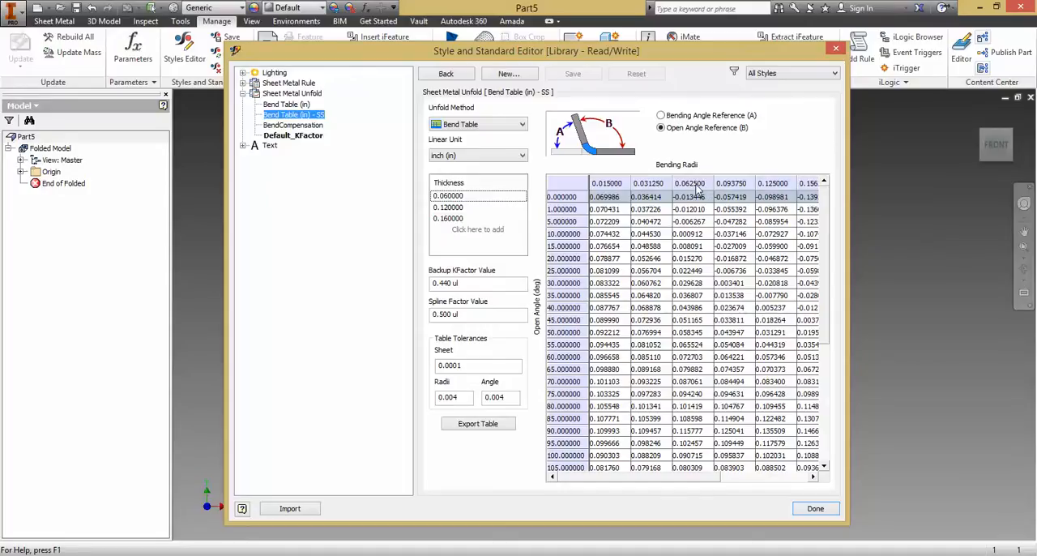
- Examine the Default sheet metal rule and compare it with the imported bend table's 0.120 thickness data
left_click(284, 84)
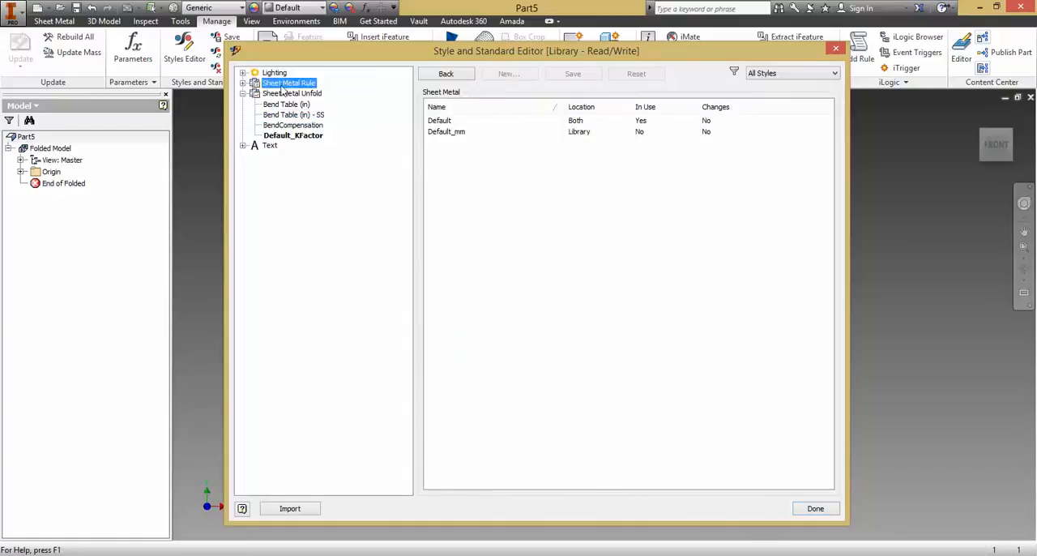
left_click(243, 83)
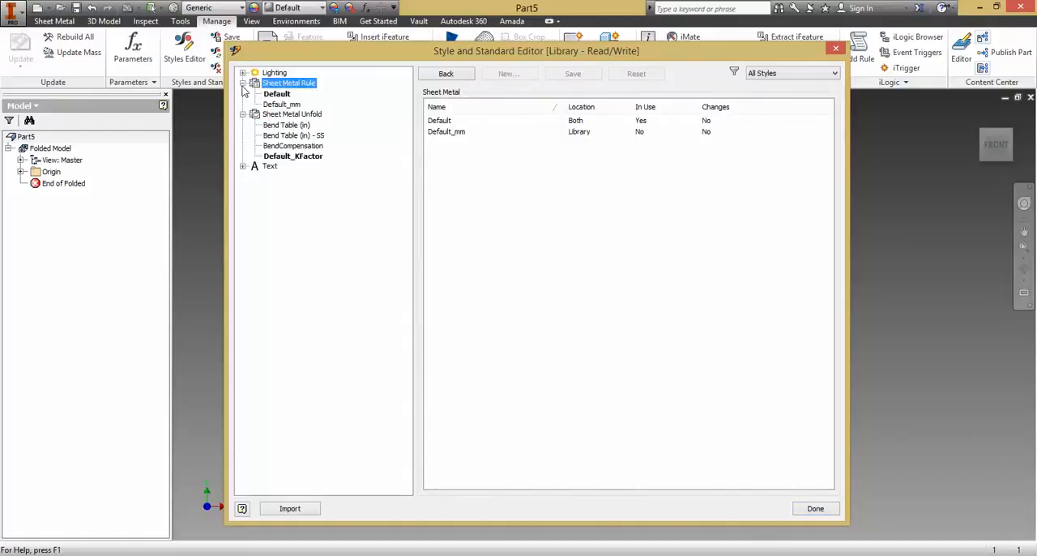
left_click(283, 94)
left_click(295, 83)
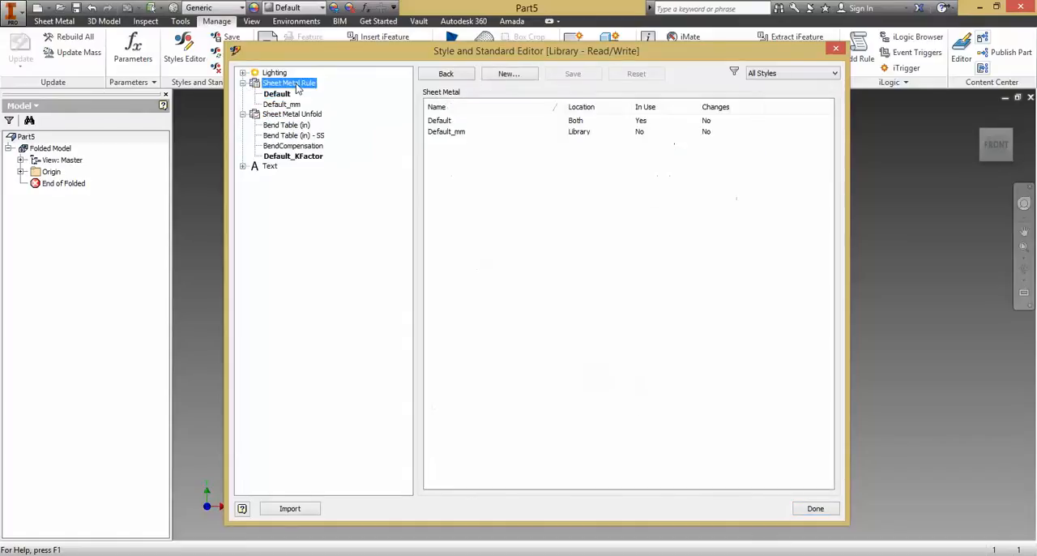
left_click(277, 94)
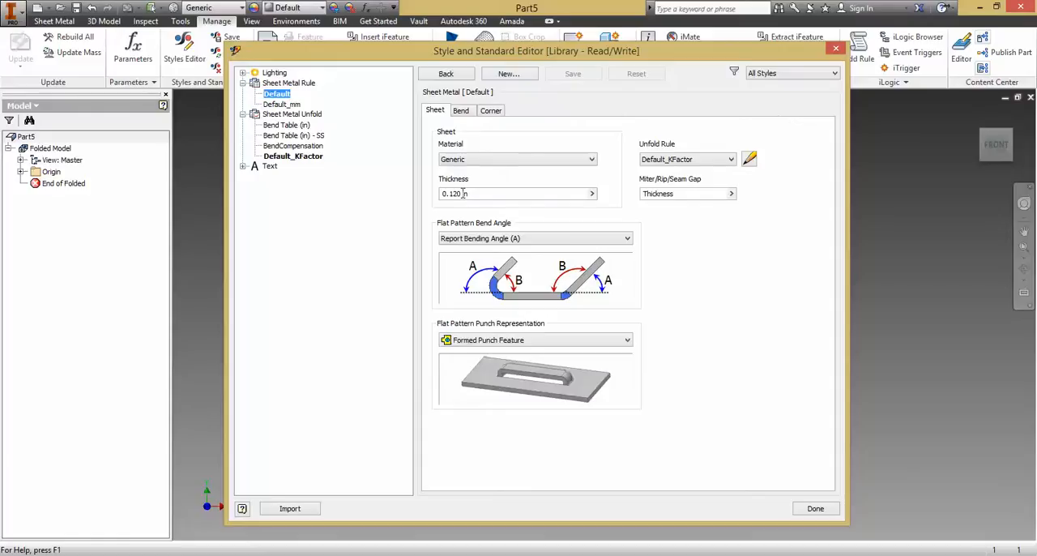
left_click(312, 137)
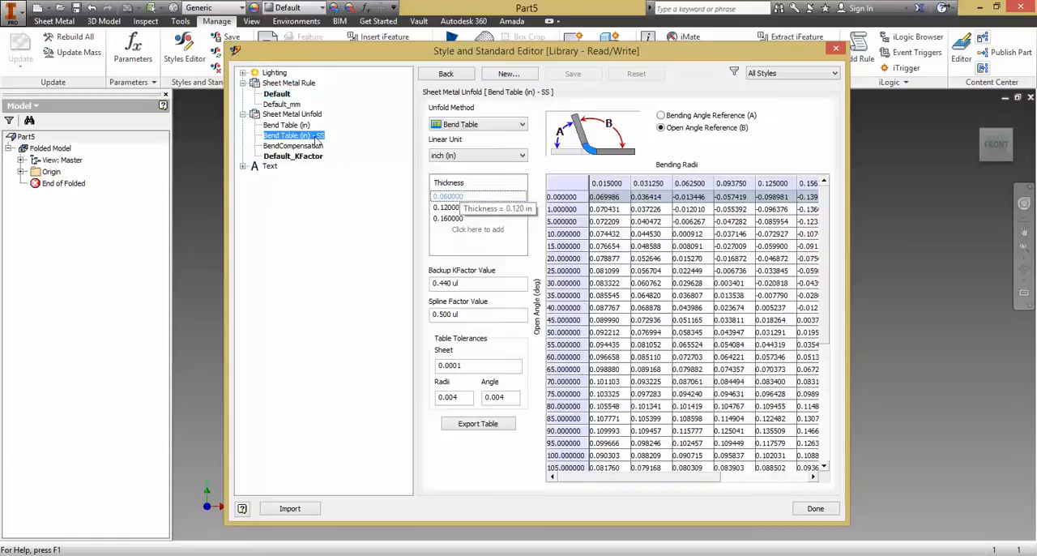
left_click(451, 207)
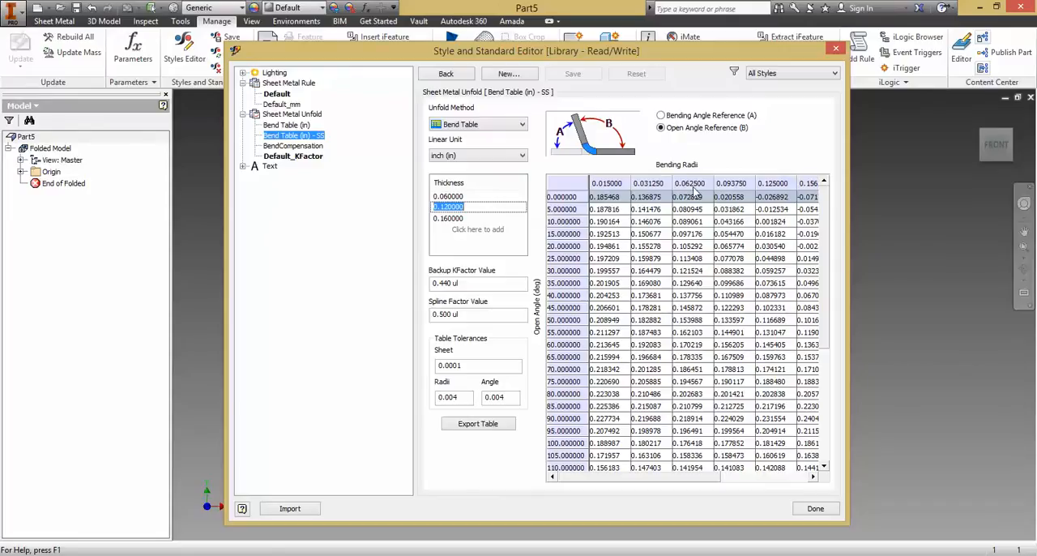
left_click(289, 84)
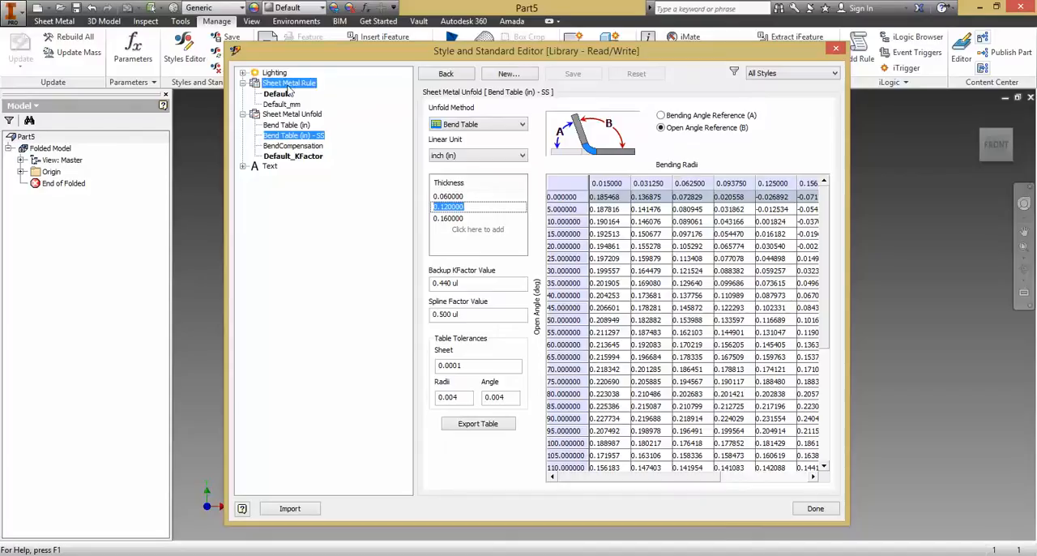
left_click(287, 94)
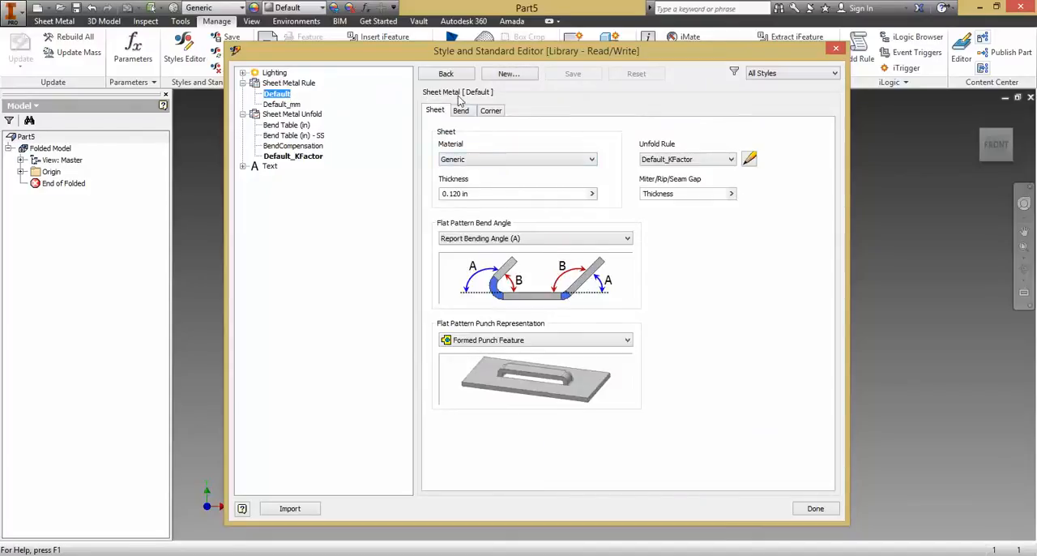
- Create a new sheet metal rule named SS-0.12 based on Default
left_click(503, 75)
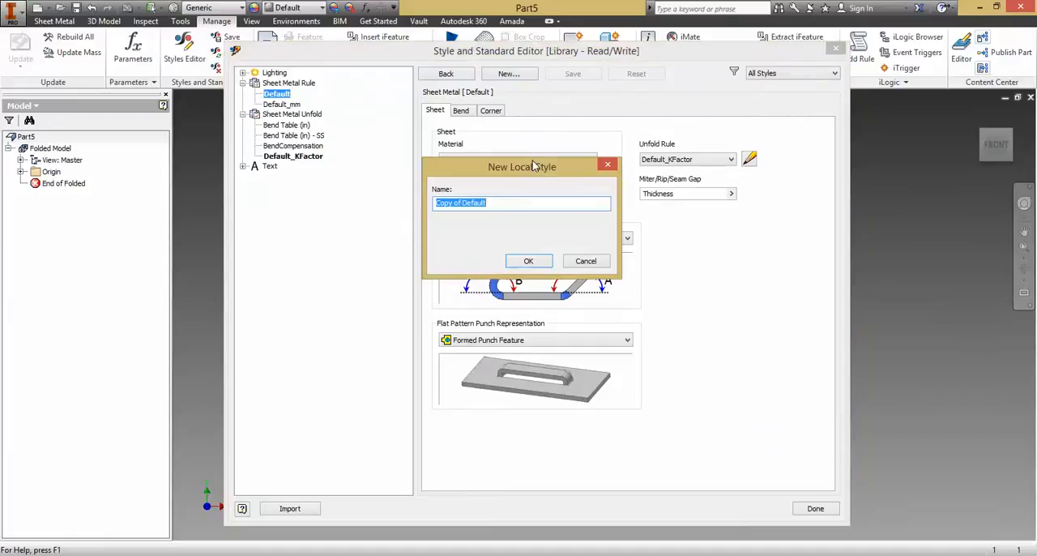
type("SS-0.12")
left_click(537, 263)
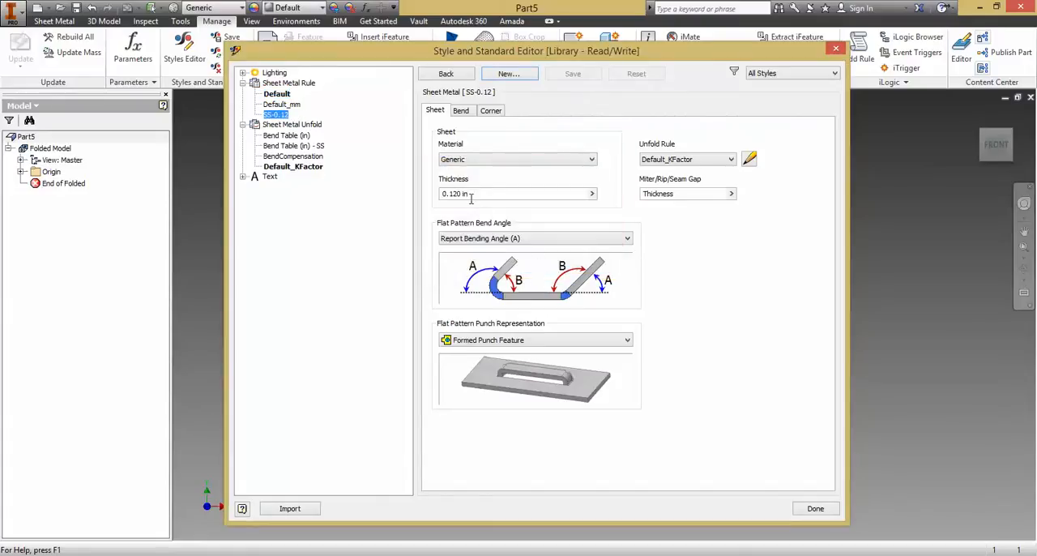
- Set the SS-0.12 rule's bend radius to 0.625 and save the rule
left_click(461, 111)
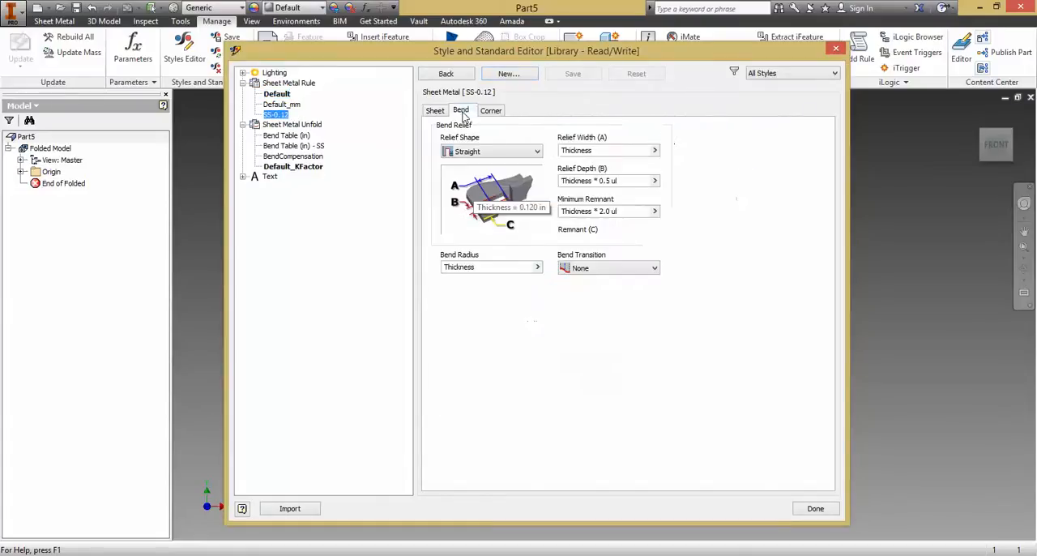
left_click(500, 268)
key("shift+Home")
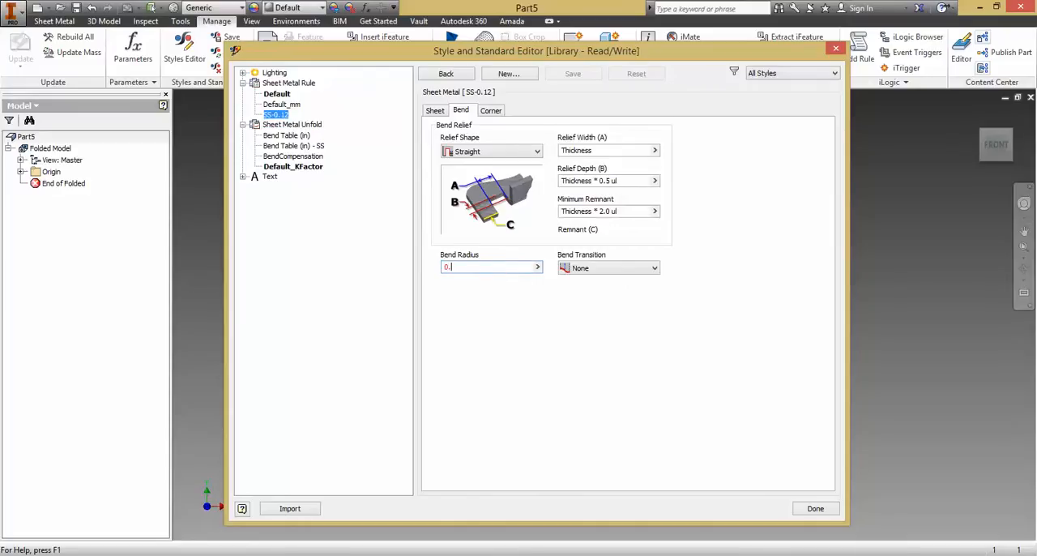
type("625")
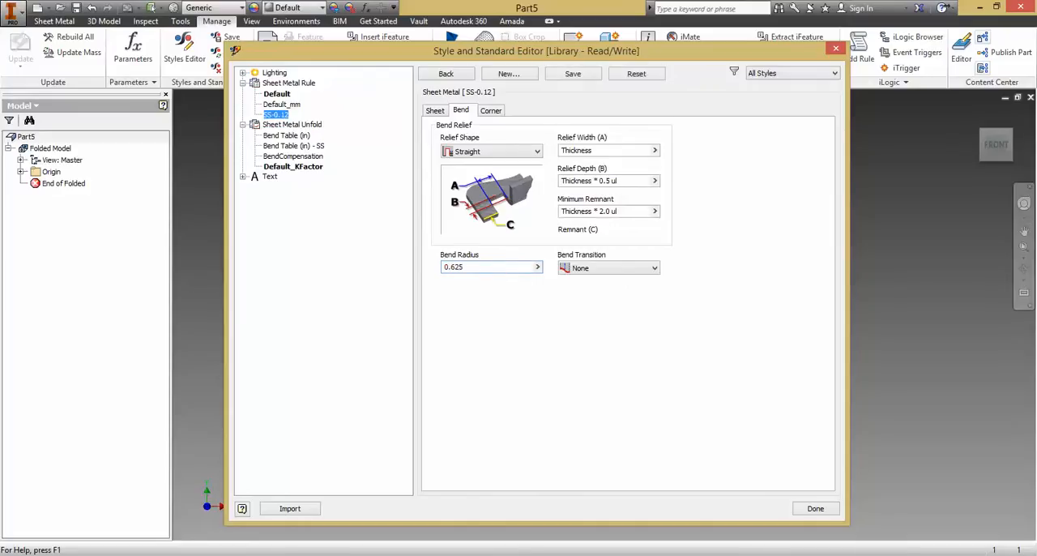
left_click(580, 76)
- Correct the SS-0.12 rule's bend radius to 0.0625, save it, and close the Styles Editor
left_click(313, 147)
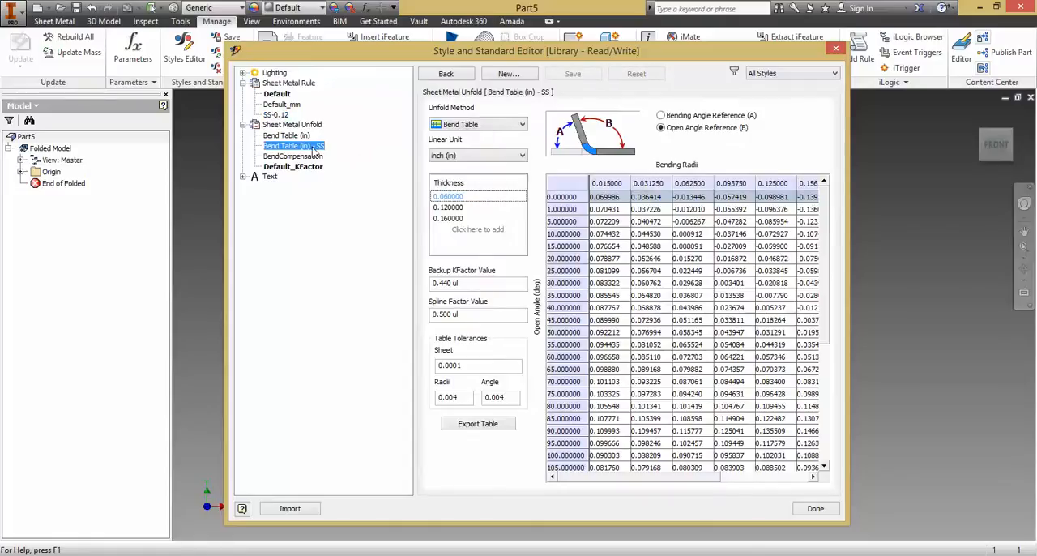
left_click(461, 208)
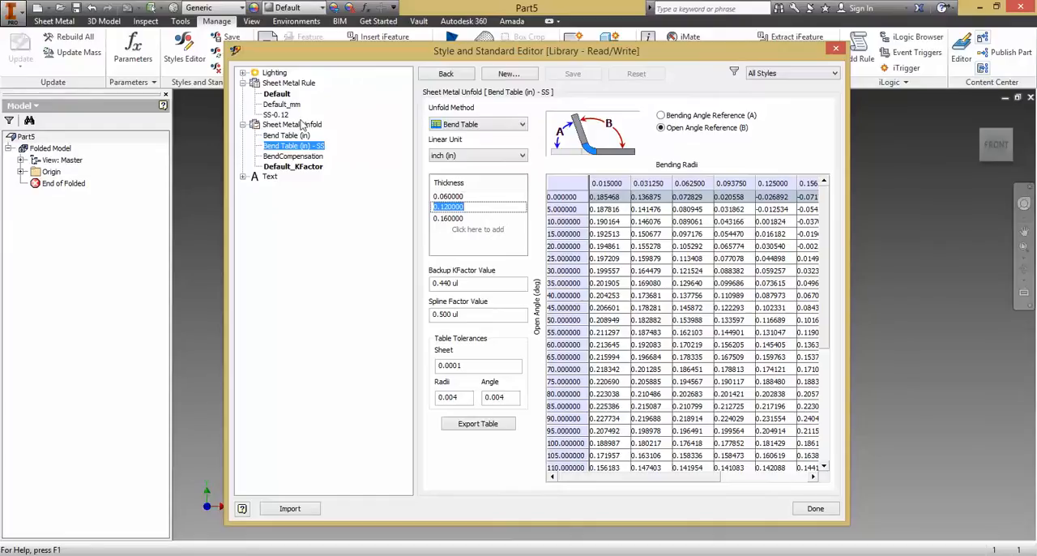
left_click(275, 114)
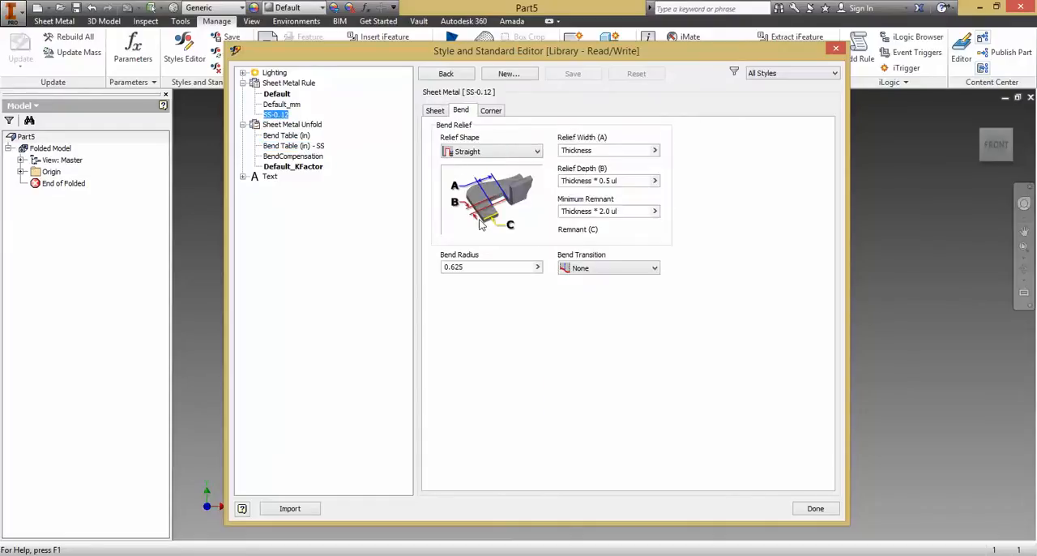
left_click(453, 268)
type("0")
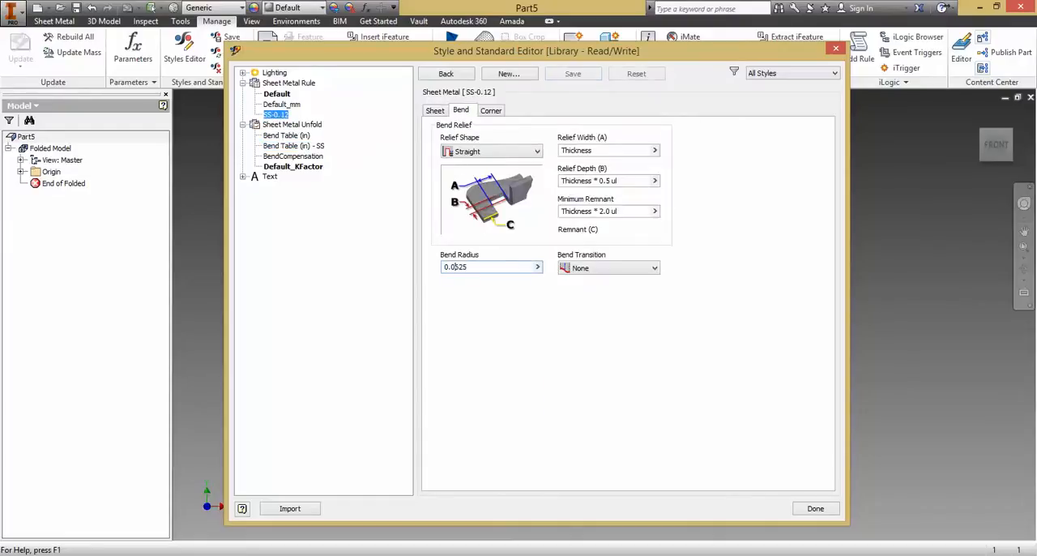
left_click(575, 75)
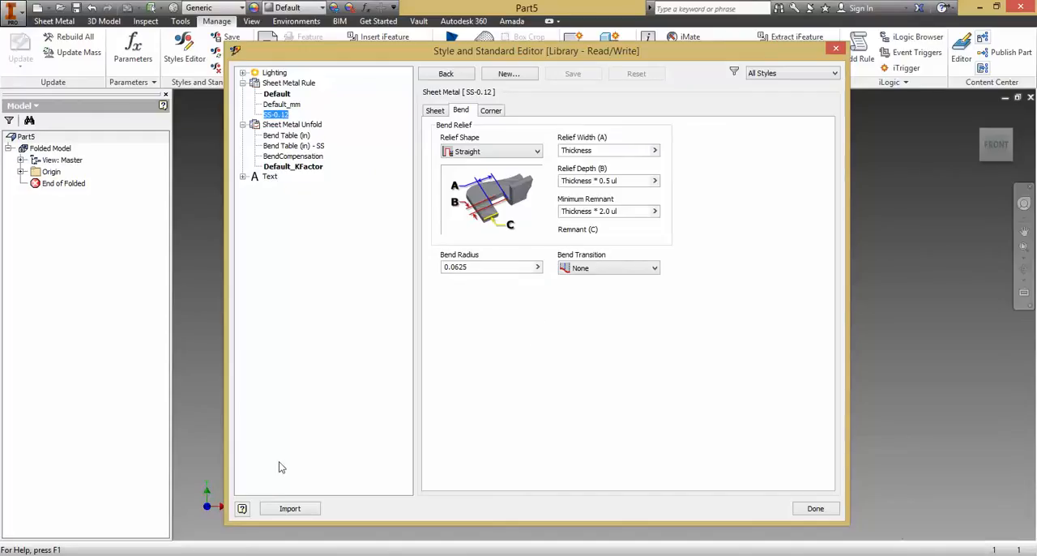
left_click(812, 508)
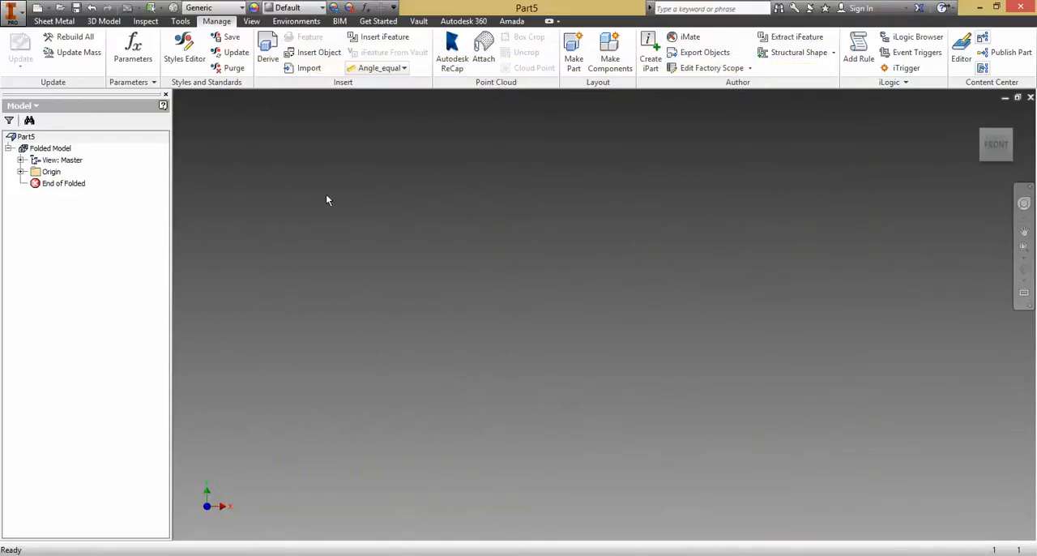
- Set the part's sheet metal defaults to rule SS-0.12 with unfold rule Bend Table (in) - SS
left_click(60, 149)
left_click(60, 149)
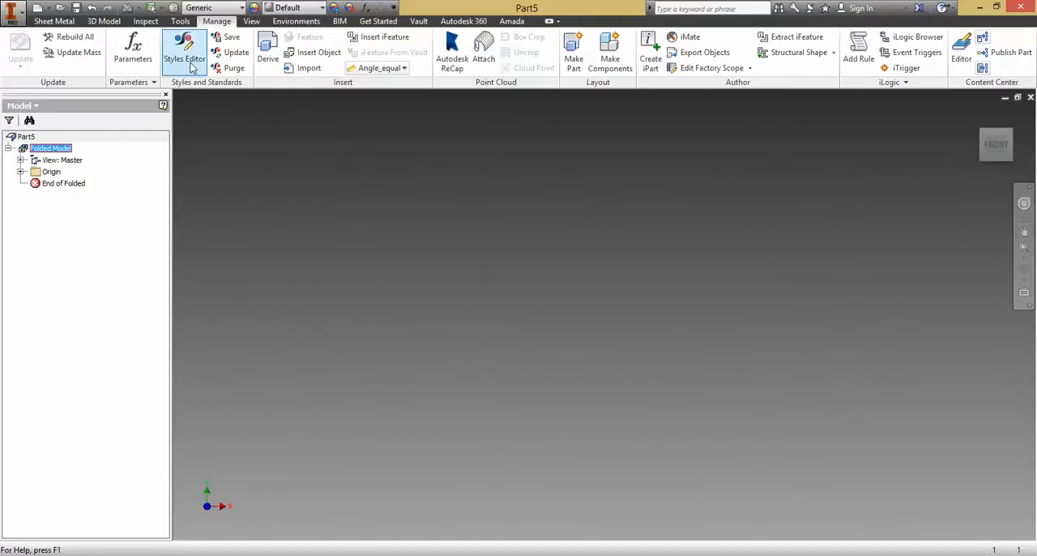
left_click(54, 21)
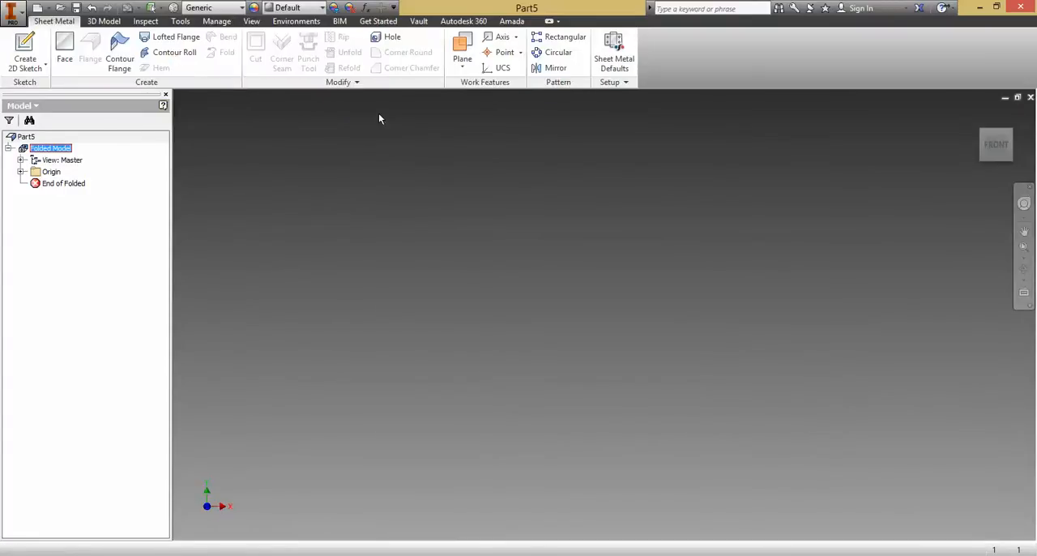
left_click(613, 65)
left_click(288, 135)
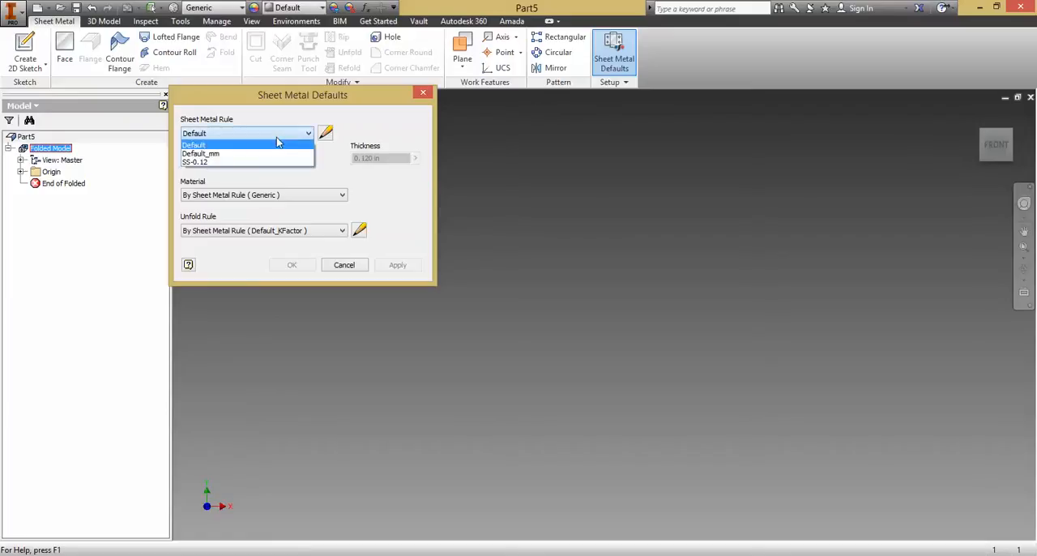
left_click(202, 161)
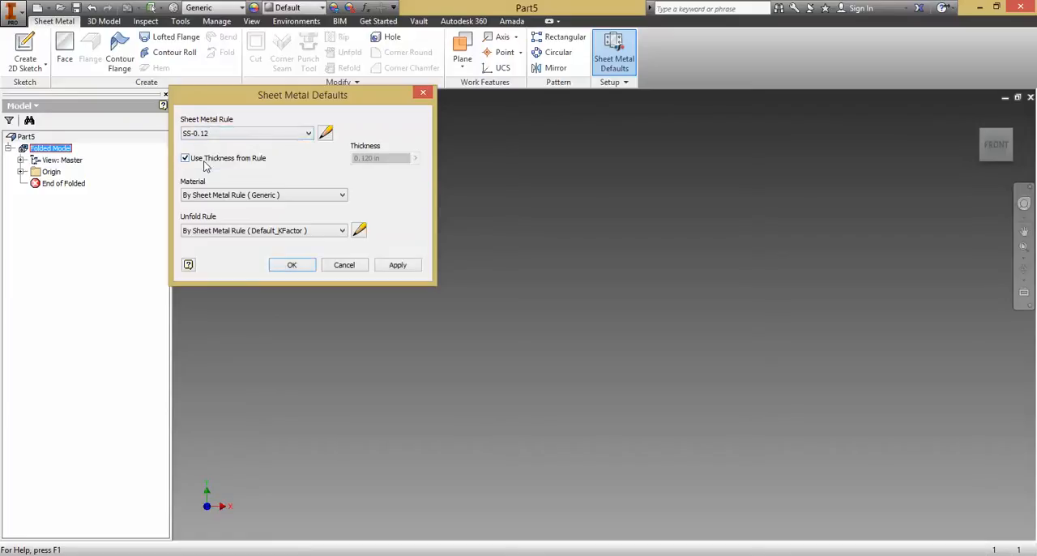
left_click(220, 231)
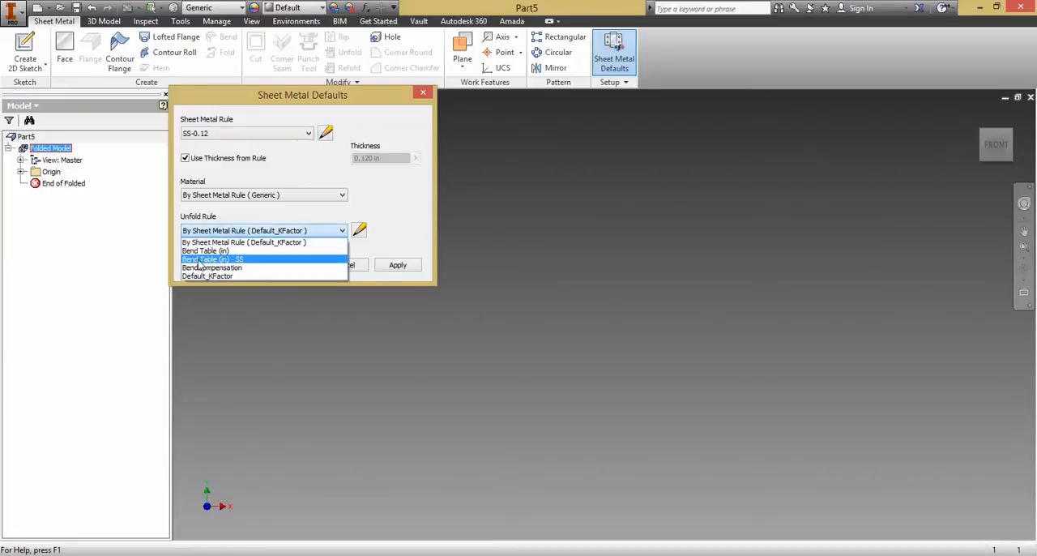
left_click(228, 260)
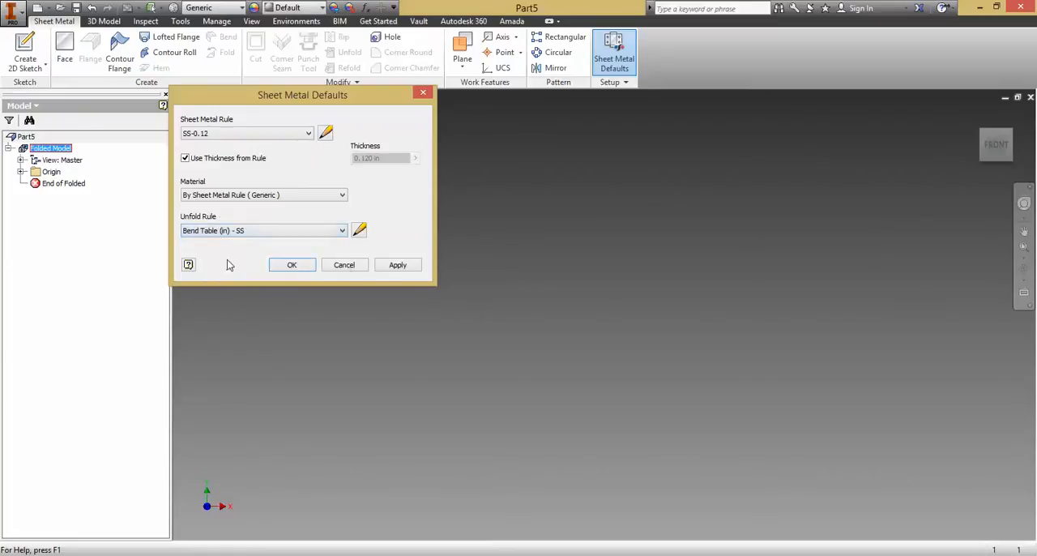
left_click(302, 265)
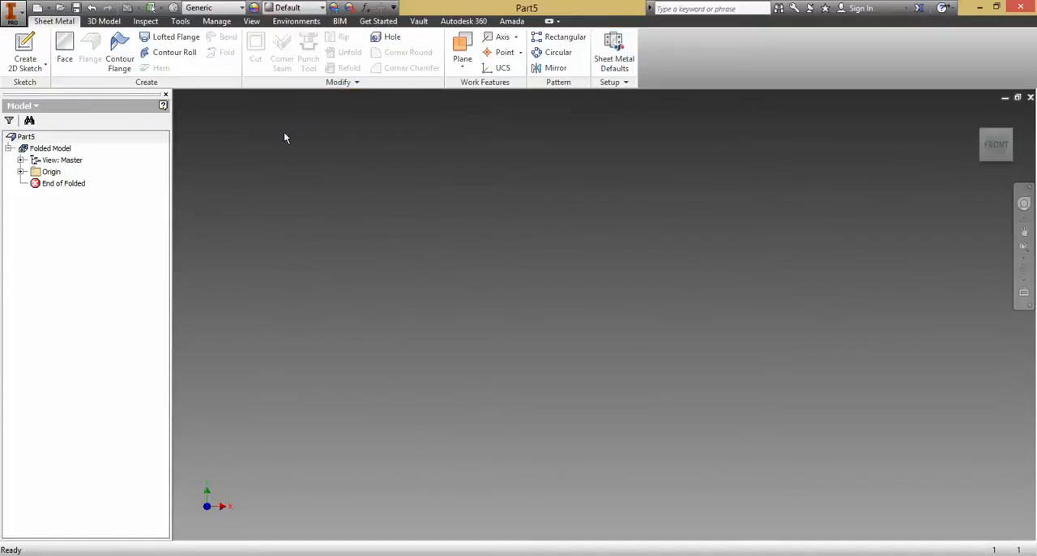